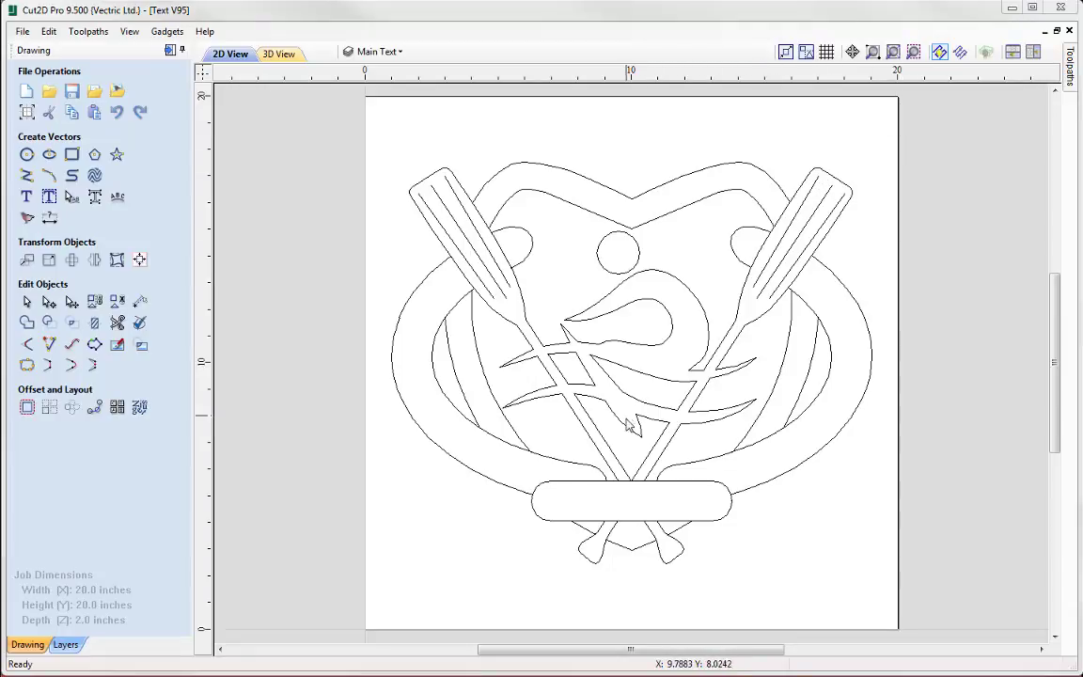
# Start creating text and anchor it in the blank area below the curved outline, at about X 4.18, Y 4.39
pyautogui.scroll(5, 625, 460)
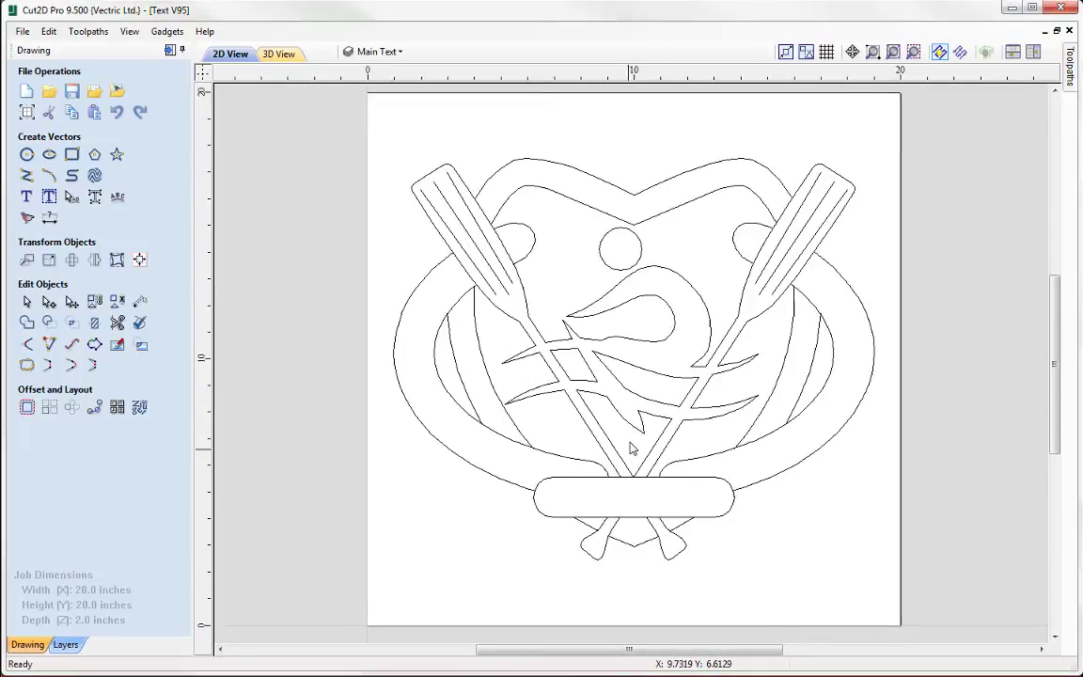
pyautogui.scroll(3, 581, 377)
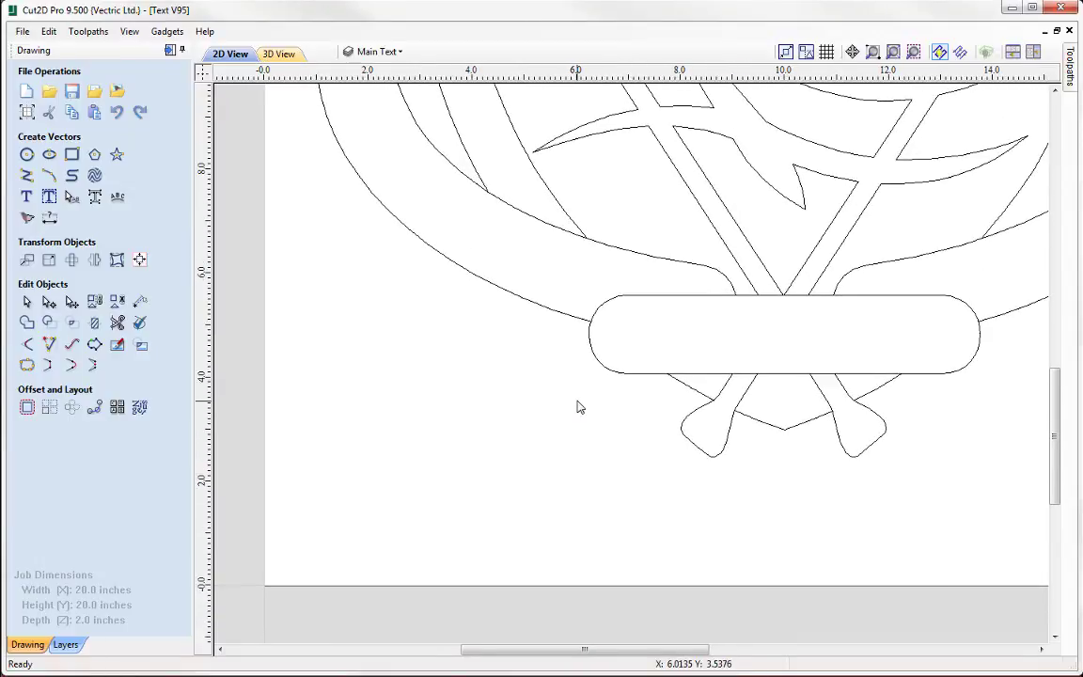
pyautogui.scroll(-2, 616, 376)
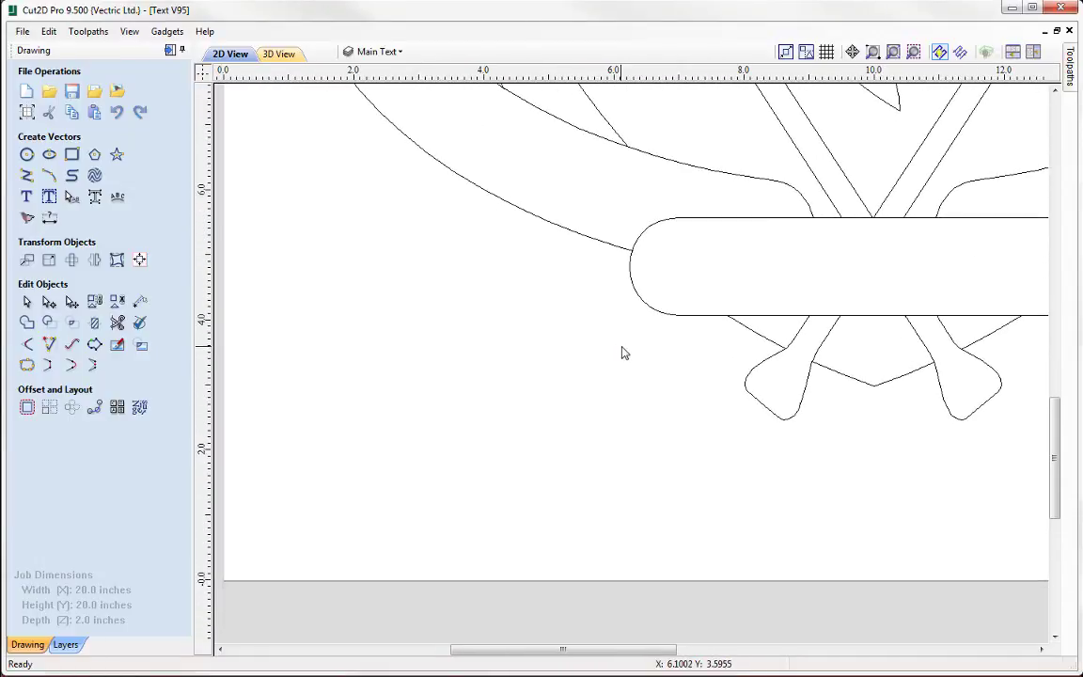
pyautogui.scroll(1, 635, 378)
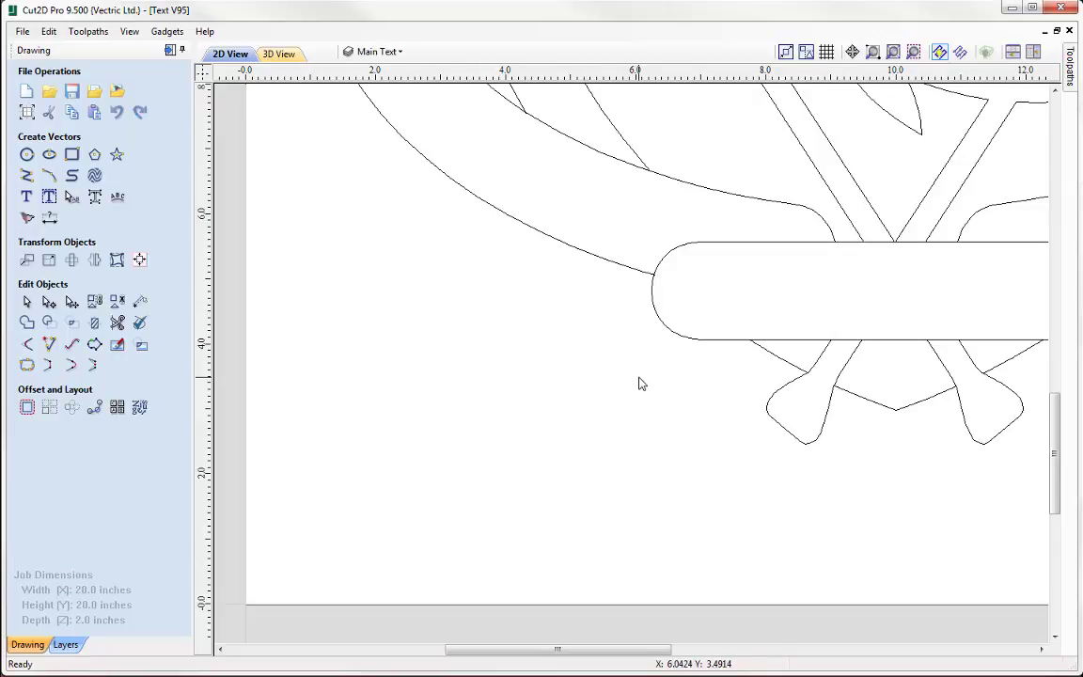
pyautogui.click(27, 198)
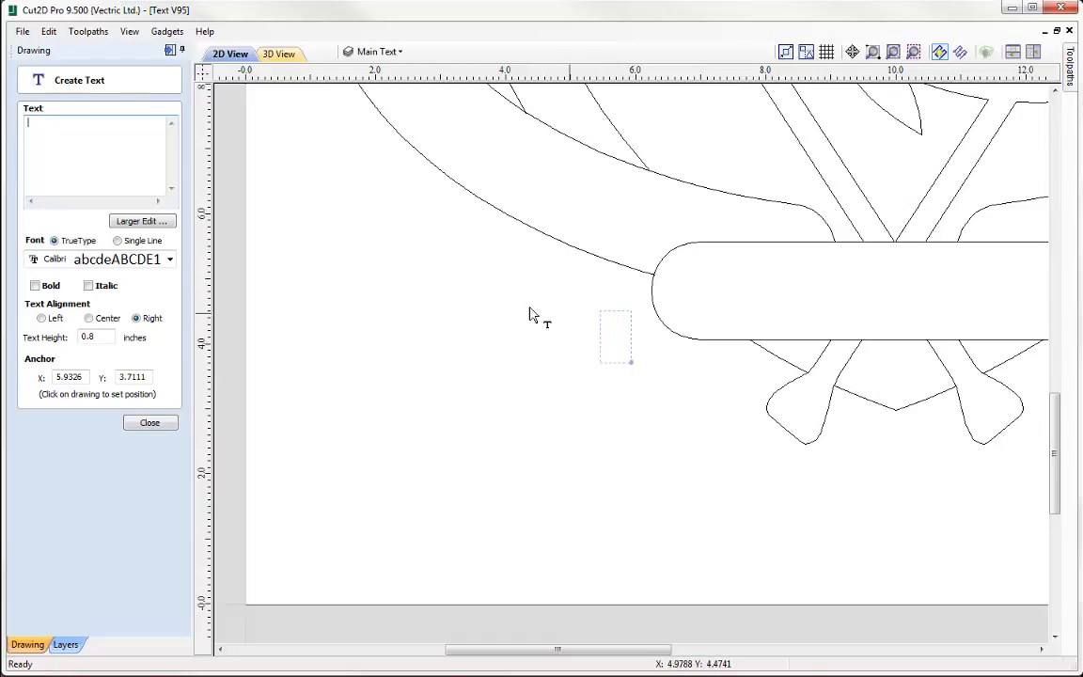
pyautogui.click(400, 369)
pyautogui.click(558, 458)
pyautogui.click(396, 487)
pyautogui.click(358, 329)
pyautogui.click(517, 318)
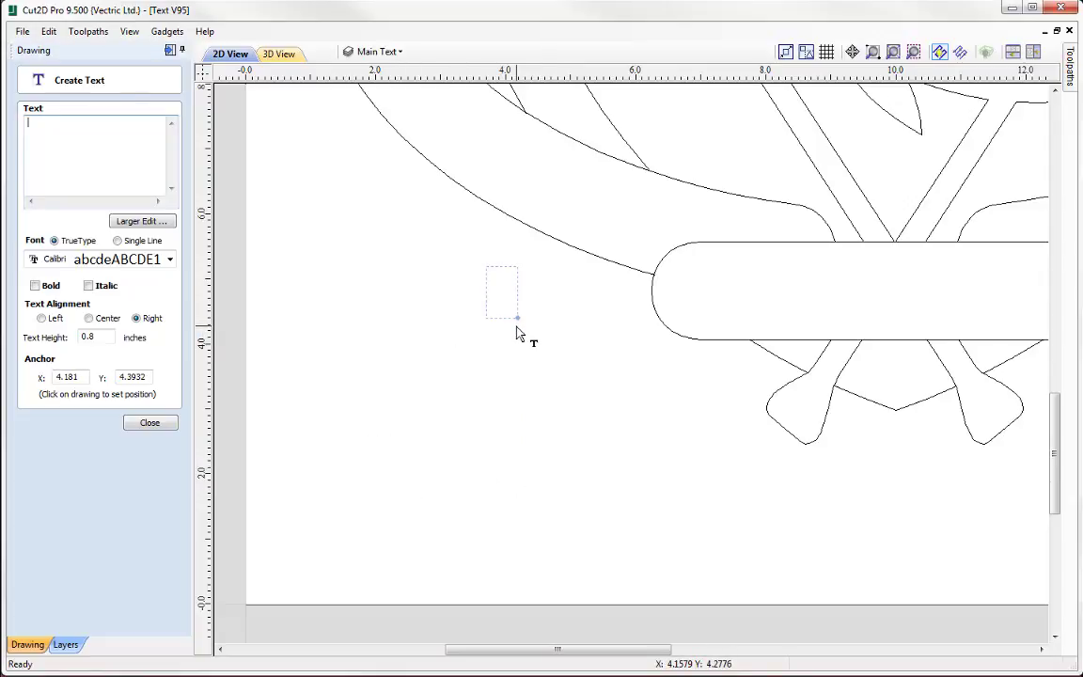
# Set the text alignment to left and the text height to 1 inch
pyautogui.click(88, 318)
pyautogui.click(41, 319)
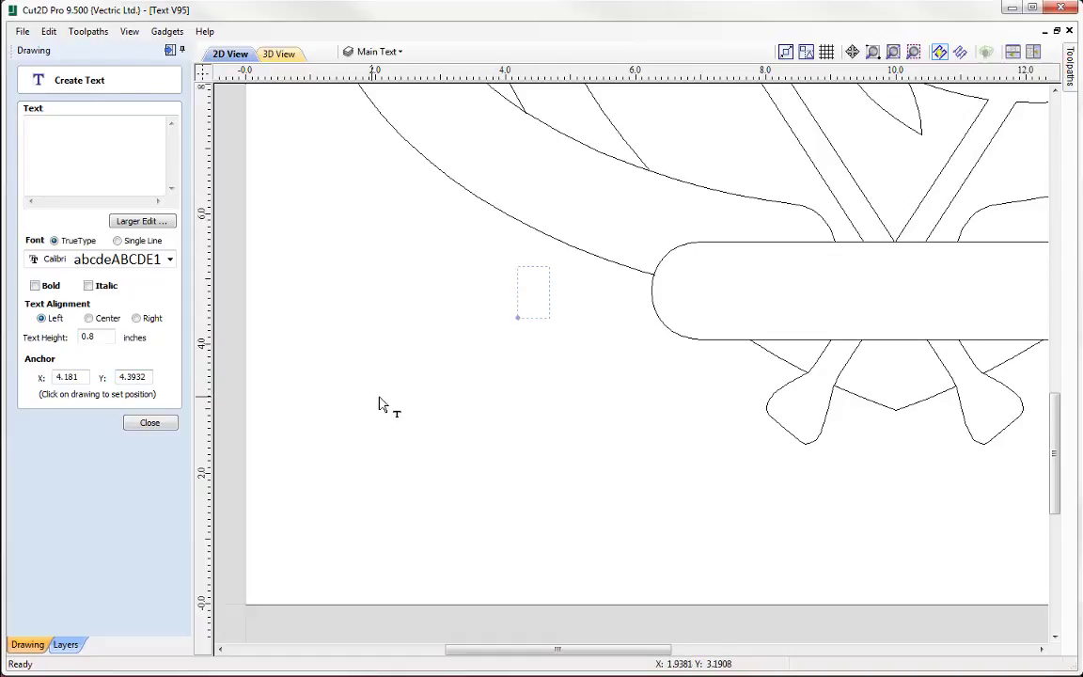
pyautogui.doubleClick(87, 336)
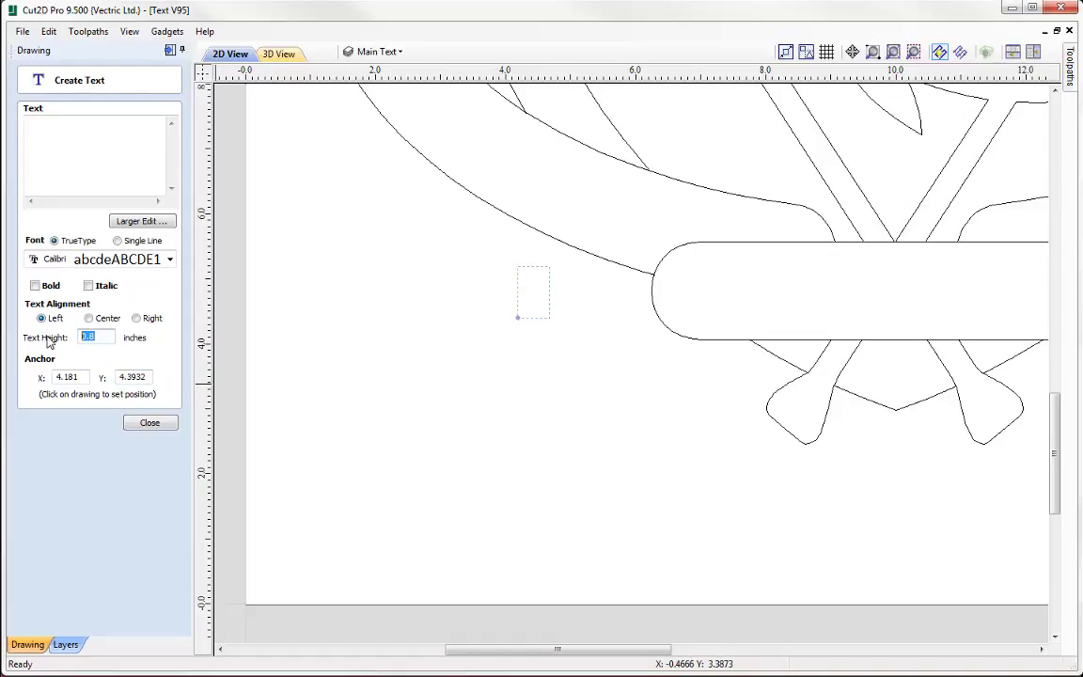
pyautogui.write('2')
pyautogui.press('Tab')
pyautogui.doubleClick(82, 337)
pyautogui.write('1')
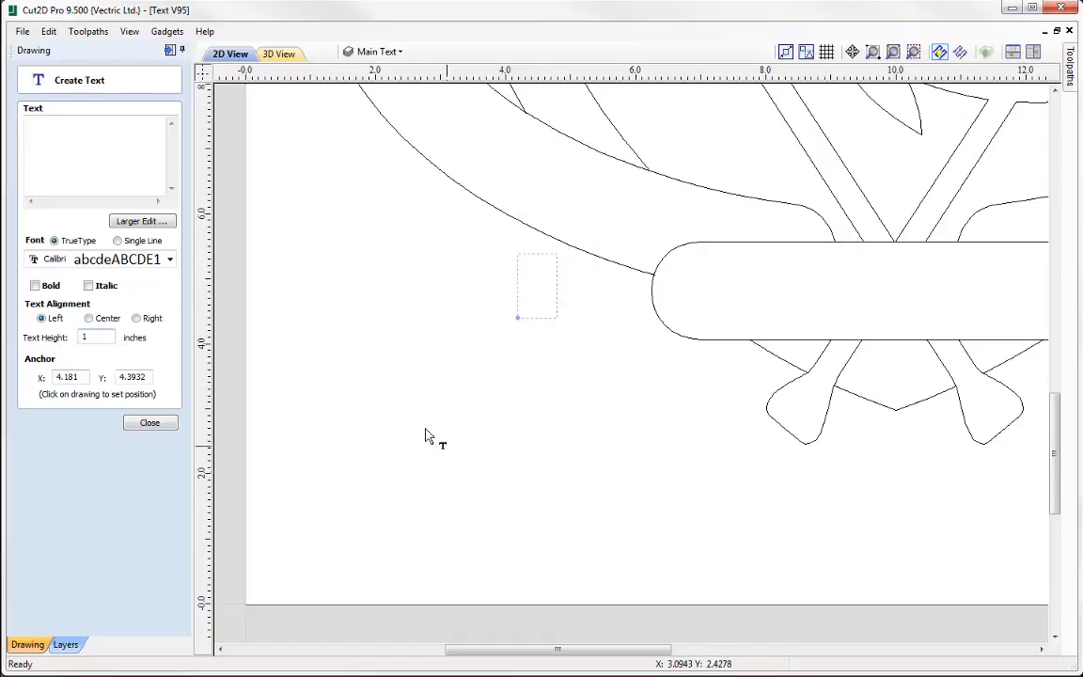
# Move the text anchor to about X 1.78, Y 2.09 and enter the wording CANOE
pyautogui.moveTo(425, 436); pyautogui.dragTo(596, 360)
pyautogui.moveTo(437, 354); pyautogui.dragTo(370, 537)
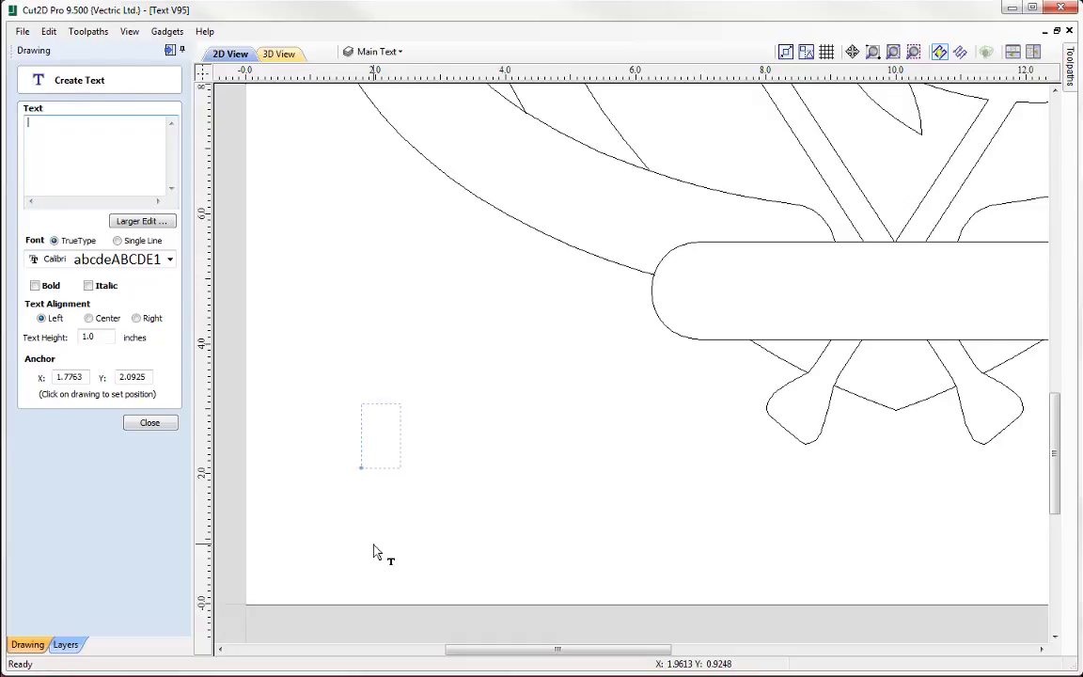
pyautogui.write('CANOE')
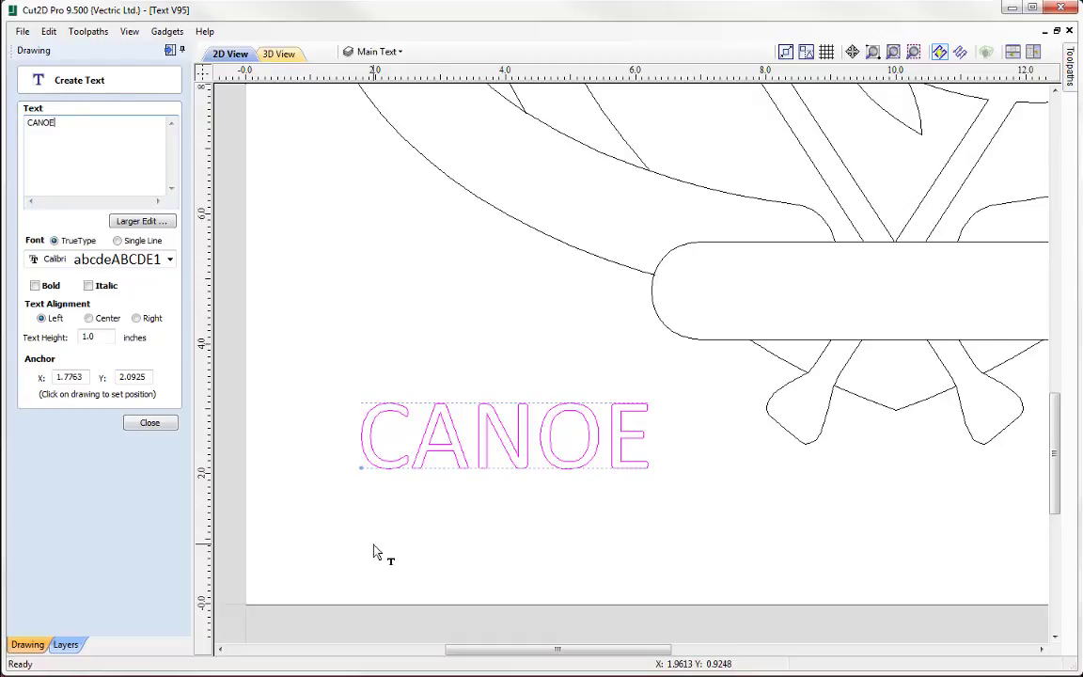
# Squash the CANOE text vertically to a text height of about 0.39 inches and extend the wording to CANOEING
pyautogui.click(490, 447)
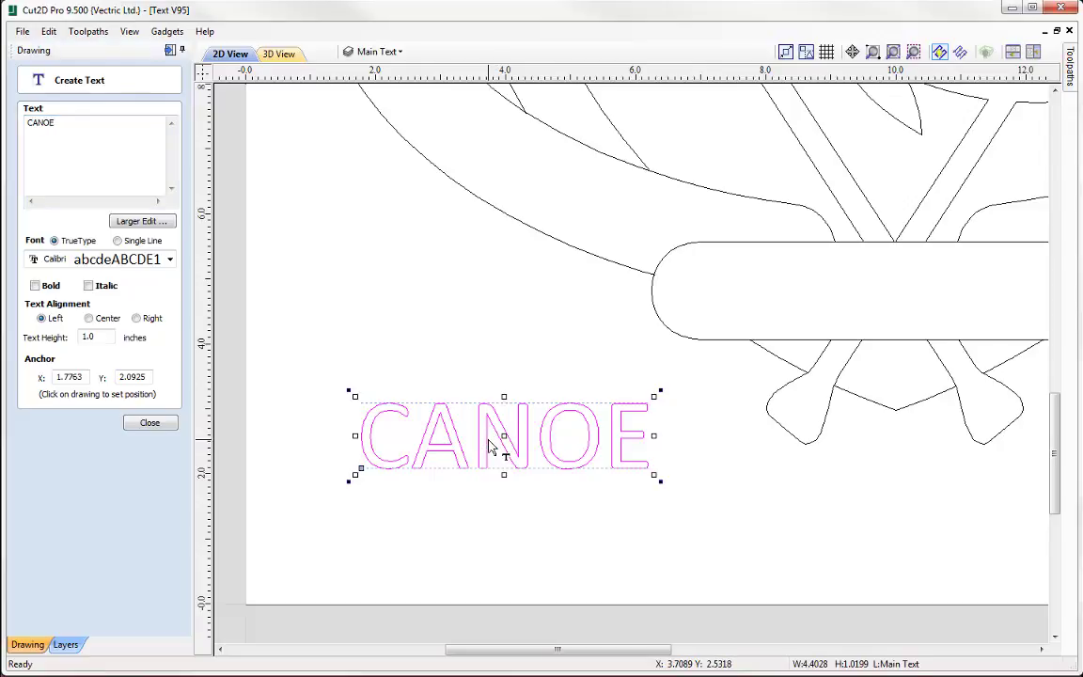
pyautogui.moveTo(505, 395); pyautogui.dragTo(502, 436)
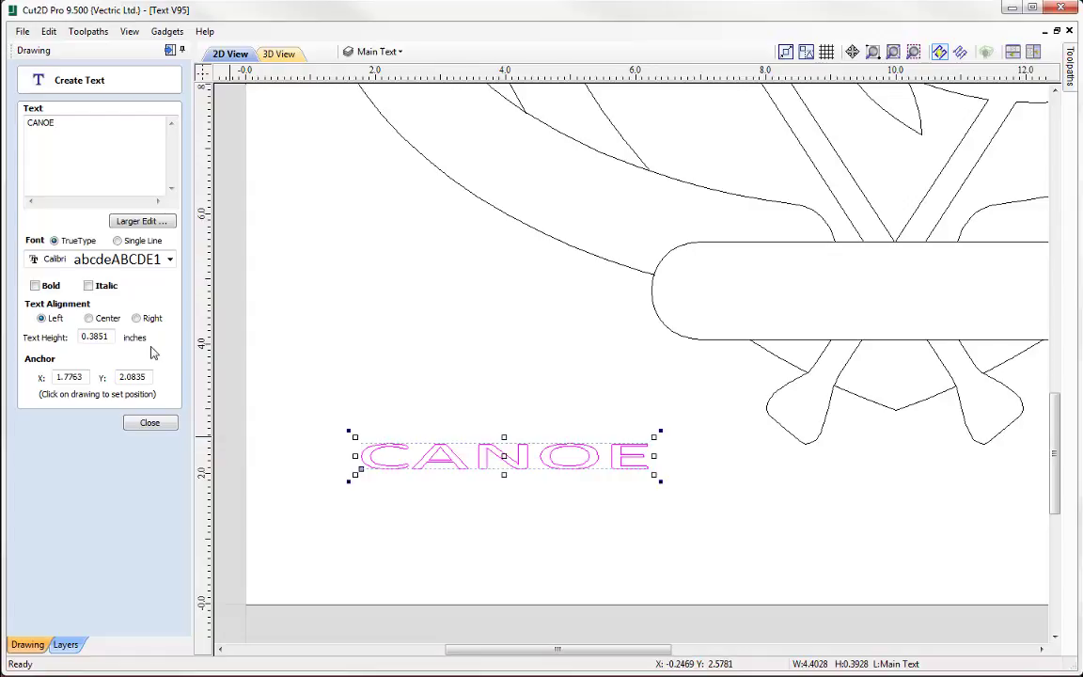
pyautogui.click(118, 150)
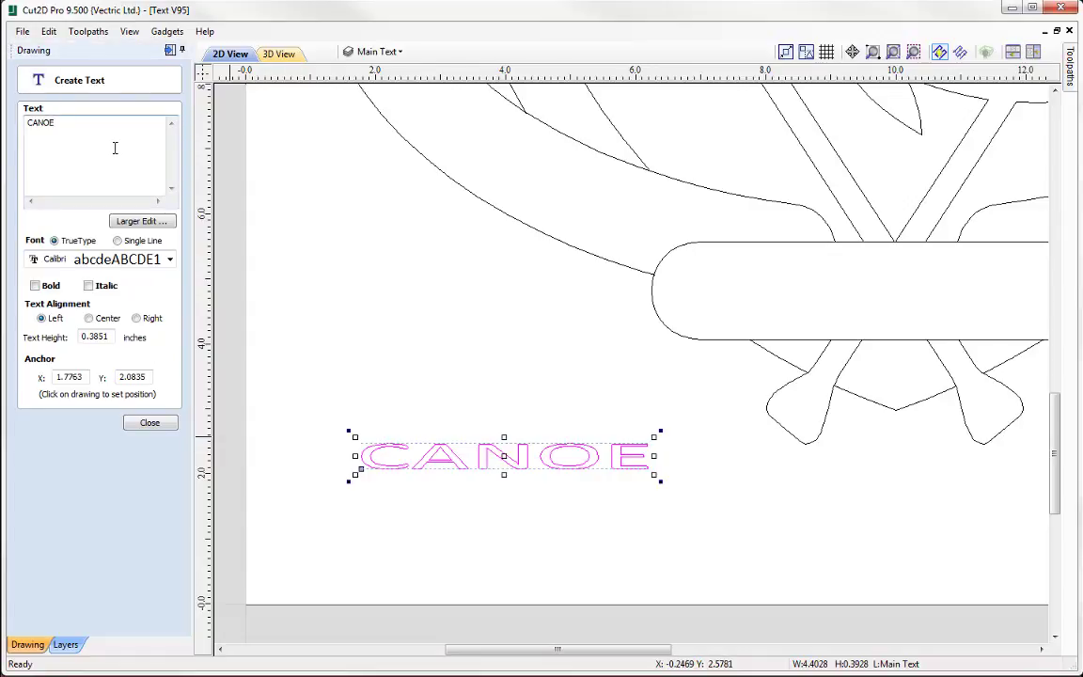
pyautogui.write('ING')
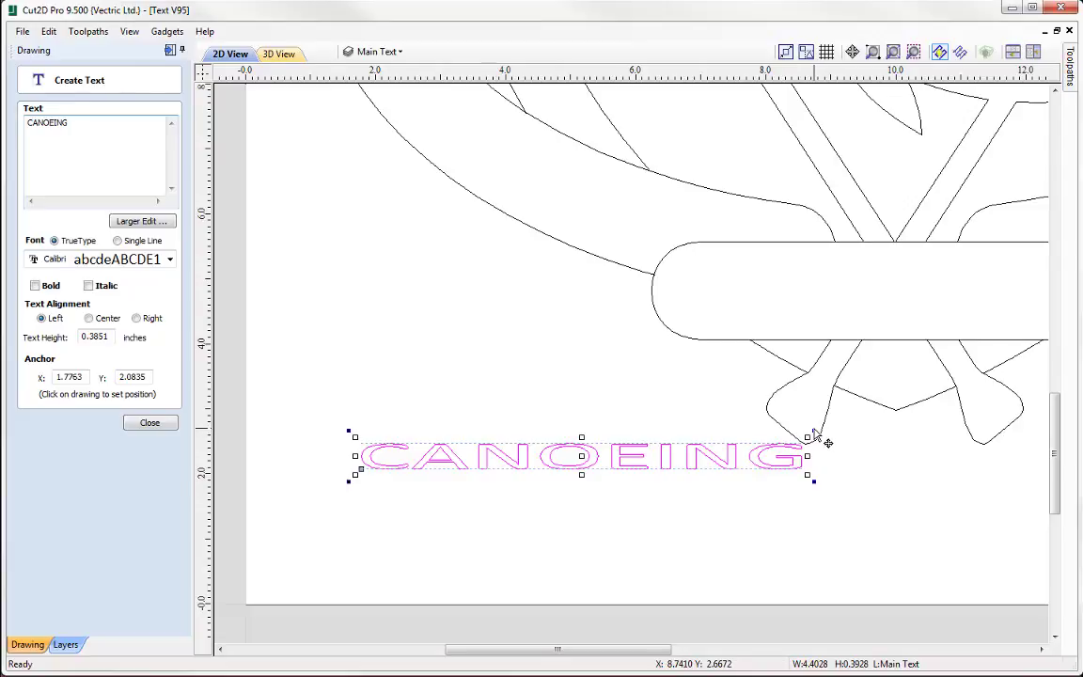
# Rotate the CANOEING text to slope diagonally upward, replace CANOE with KAYAK, and remove the following letter I
pyautogui.moveTo(815, 433); pyautogui.dragTo(734, 304)
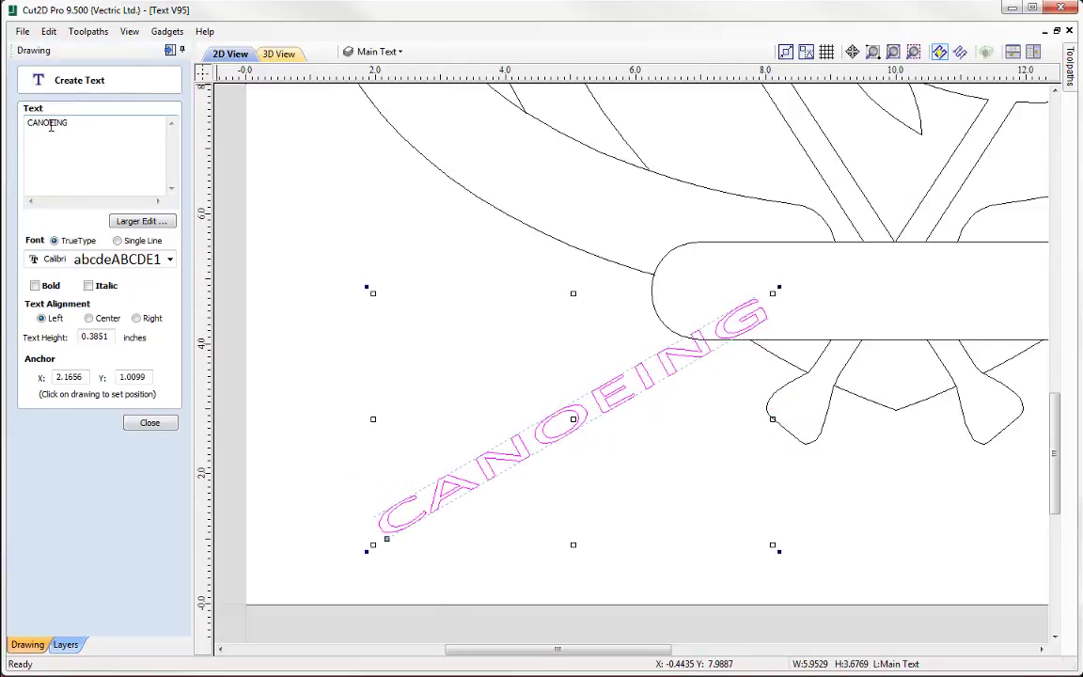
pyautogui.moveTo(53, 123); pyautogui.dragTo(54, 107)
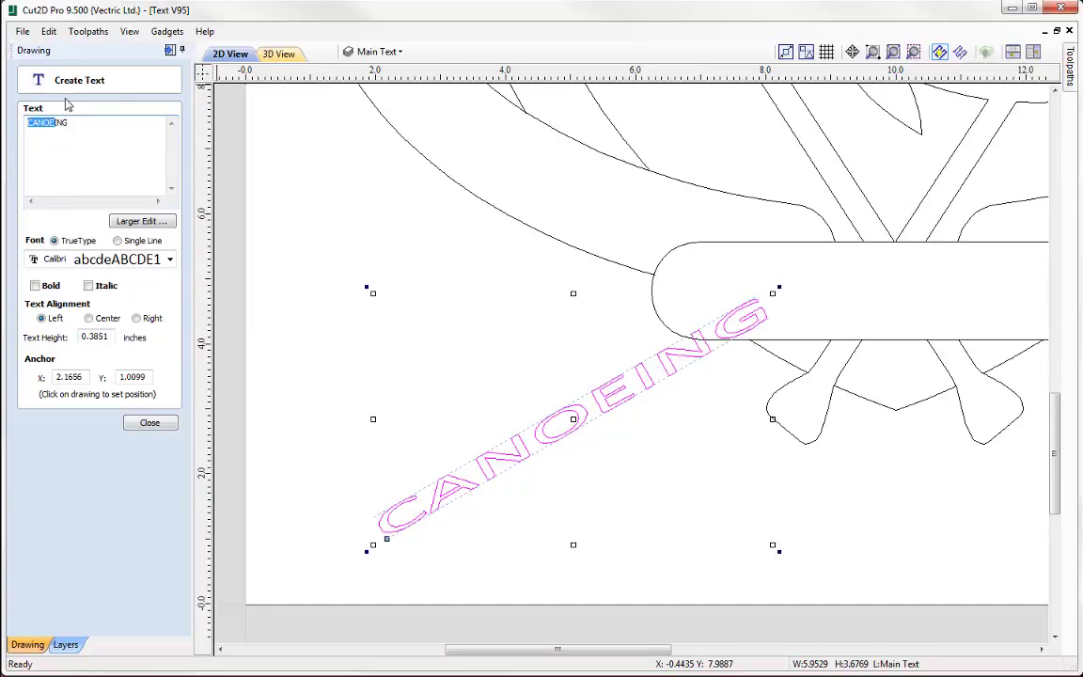
pyautogui.write('KAYAK')
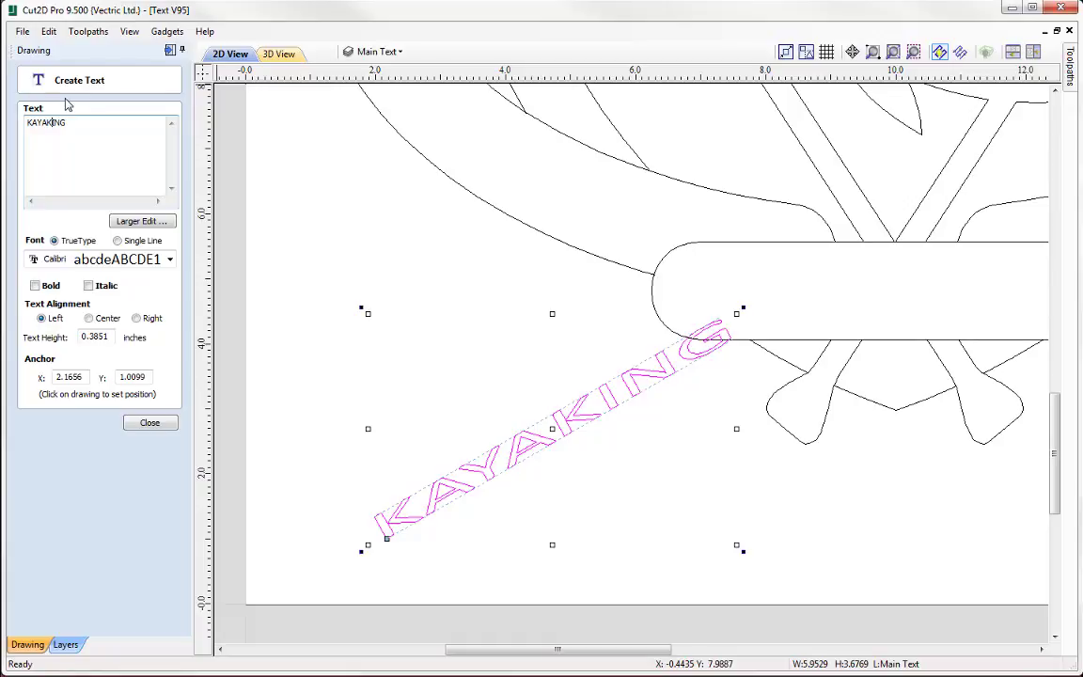
pyautogui.press('BackSpace')
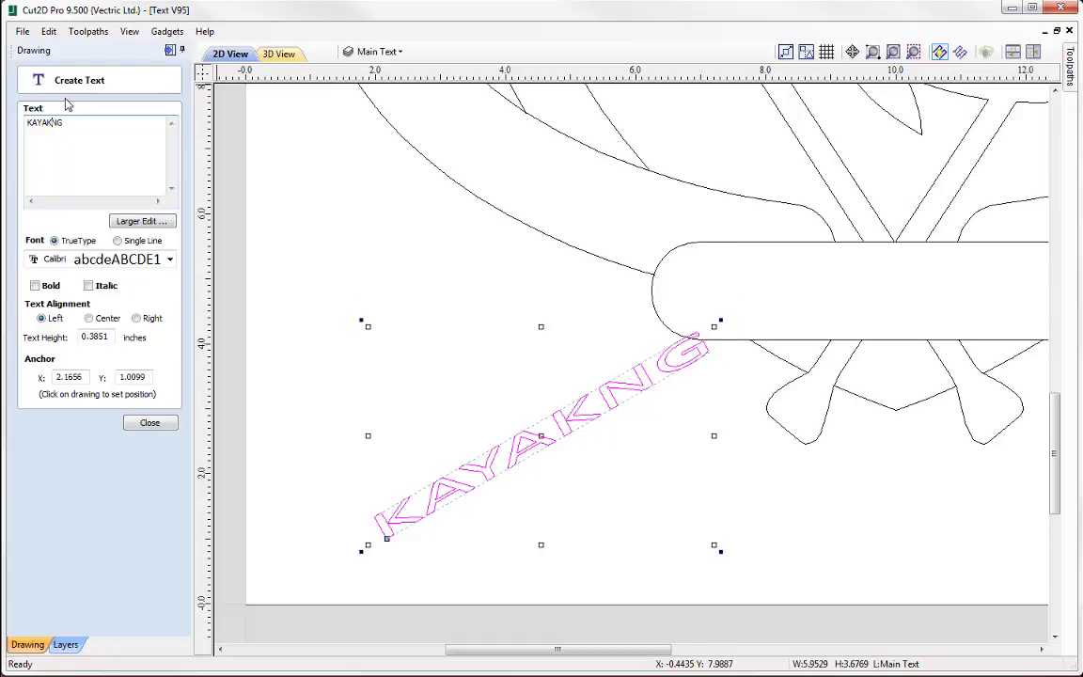
# Finish the text edit and delete the sloping text from the drawing
pyautogui.click(148, 423)
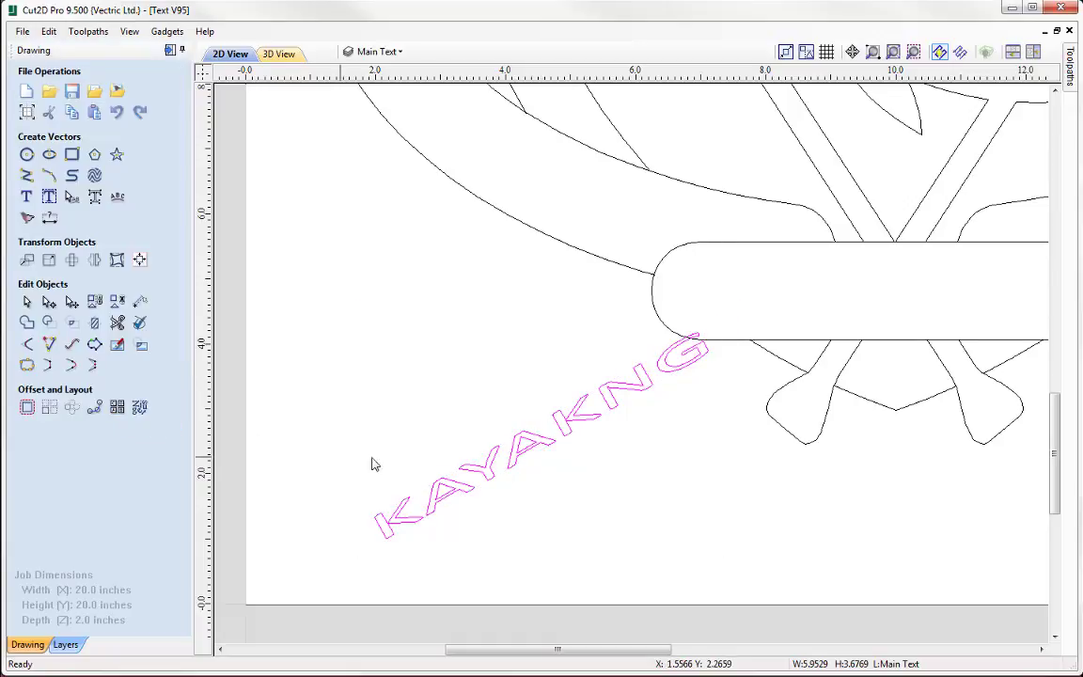
pyautogui.press('Delete')
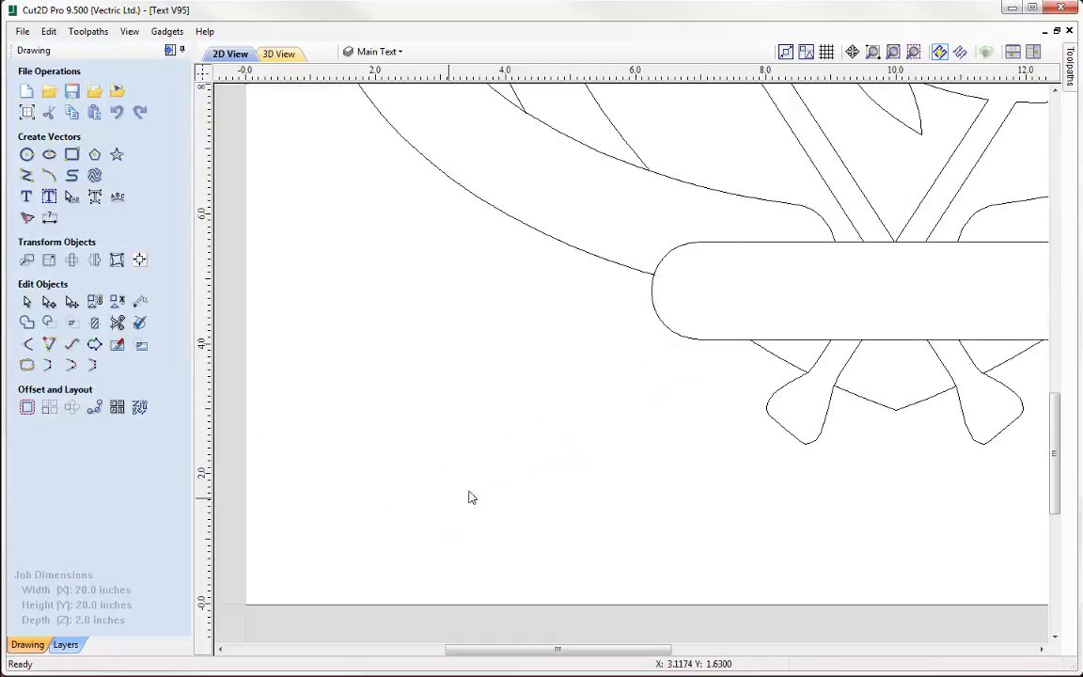
# Start new text anchored inside the rounded banner at about X 7.08, Y 4.45, with a text height of 1.0 inch
pyautogui.scroll(-3, 527, 505)
pyautogui.scroll(-3, 708, 376)
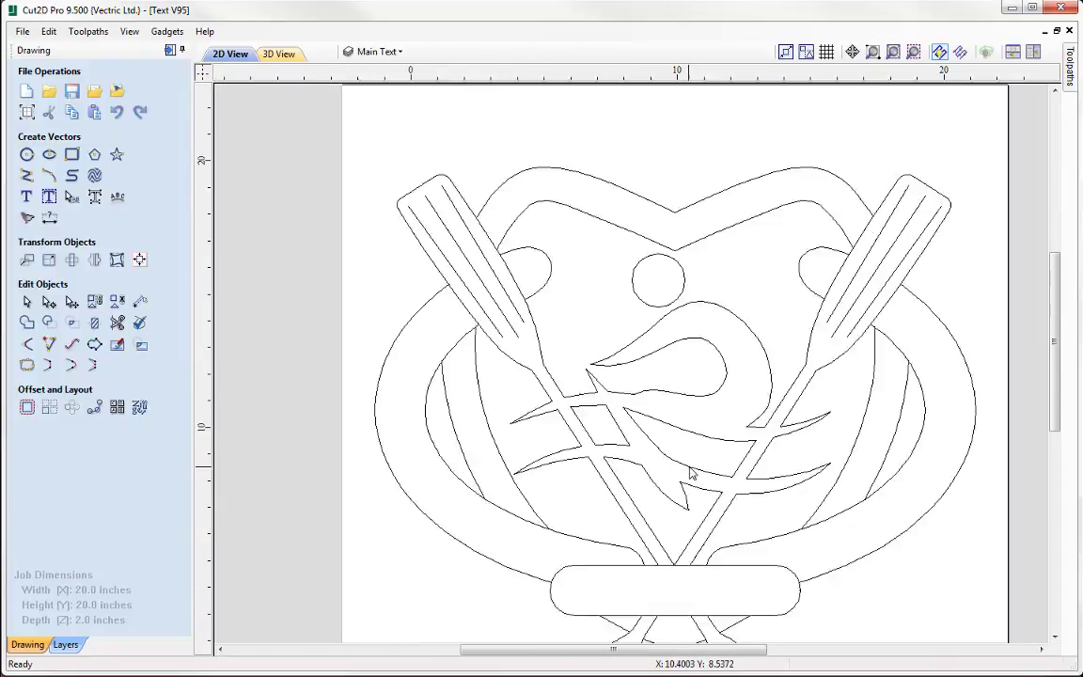
pyautogui.click(25, 197)
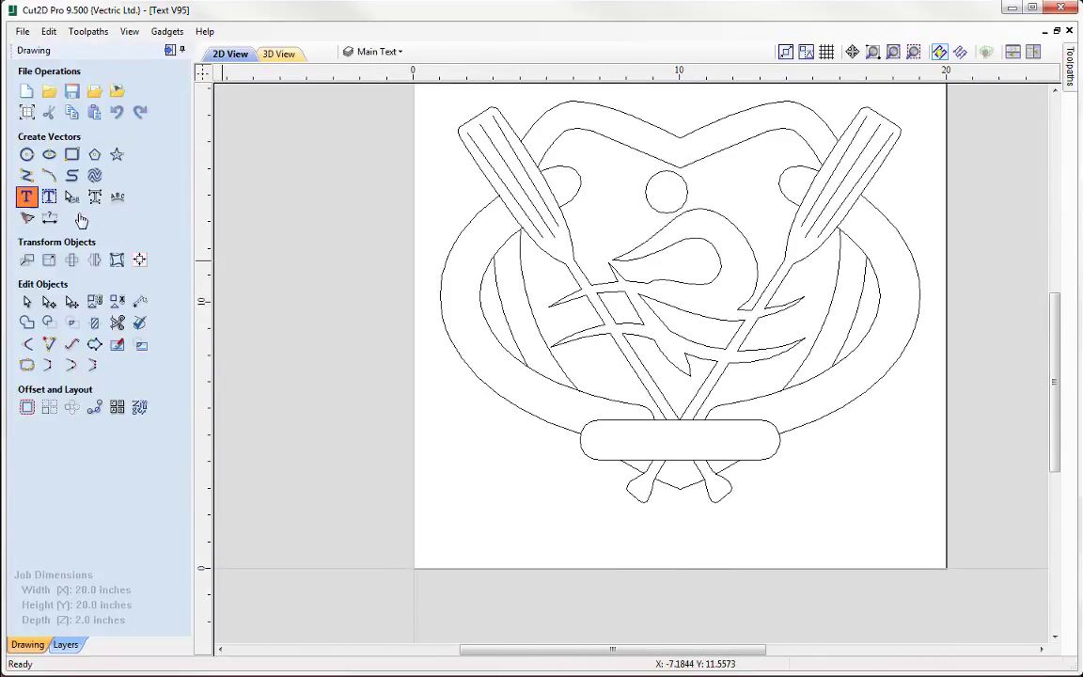
pyautogui.scroll(3, 543, 403)
pyautogui.scroll(2, 549, 403)
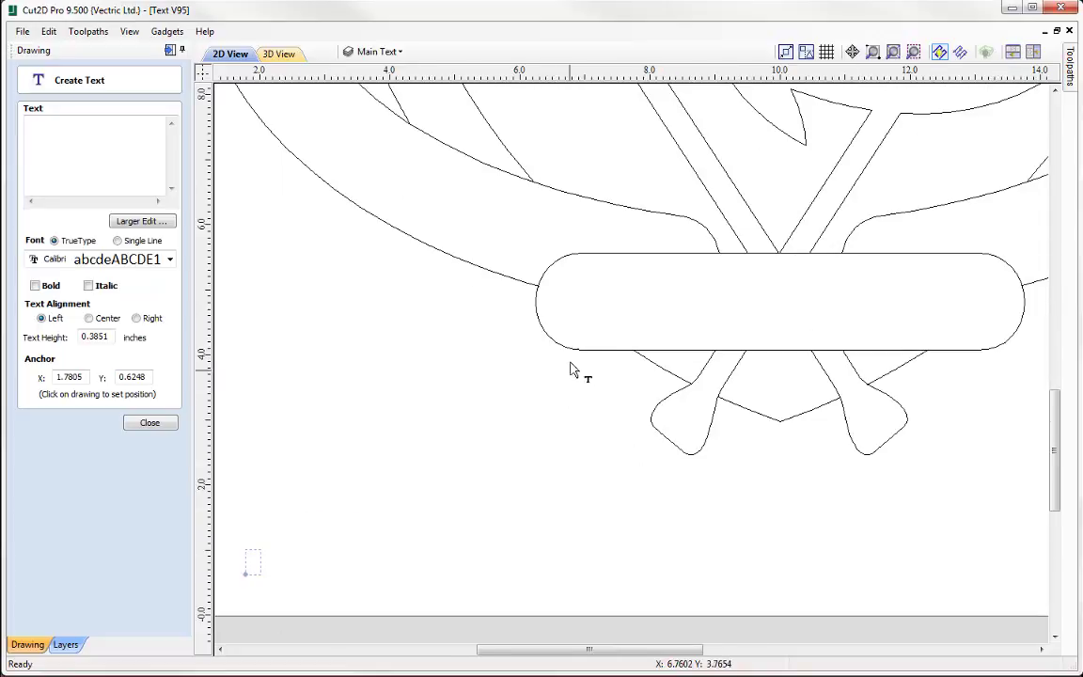
pyautogui.click(590, 316)
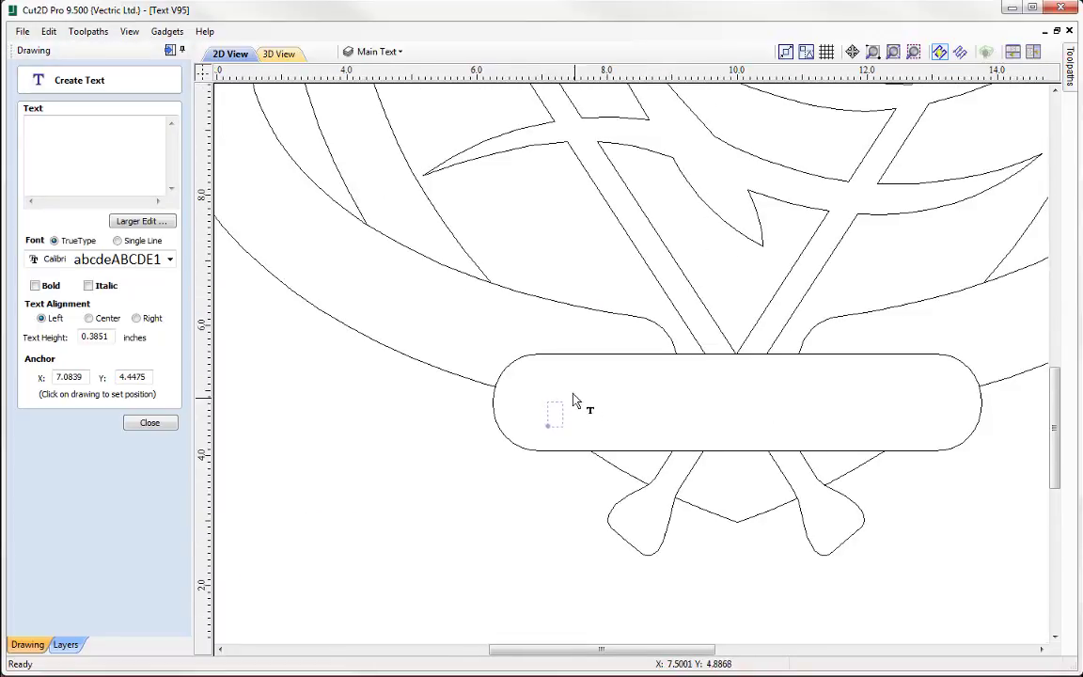
pyautogui.scroll(2, 560, 406)
pyautogui.moveTo(109, 334); pyautogui.dragTo(28, 346)
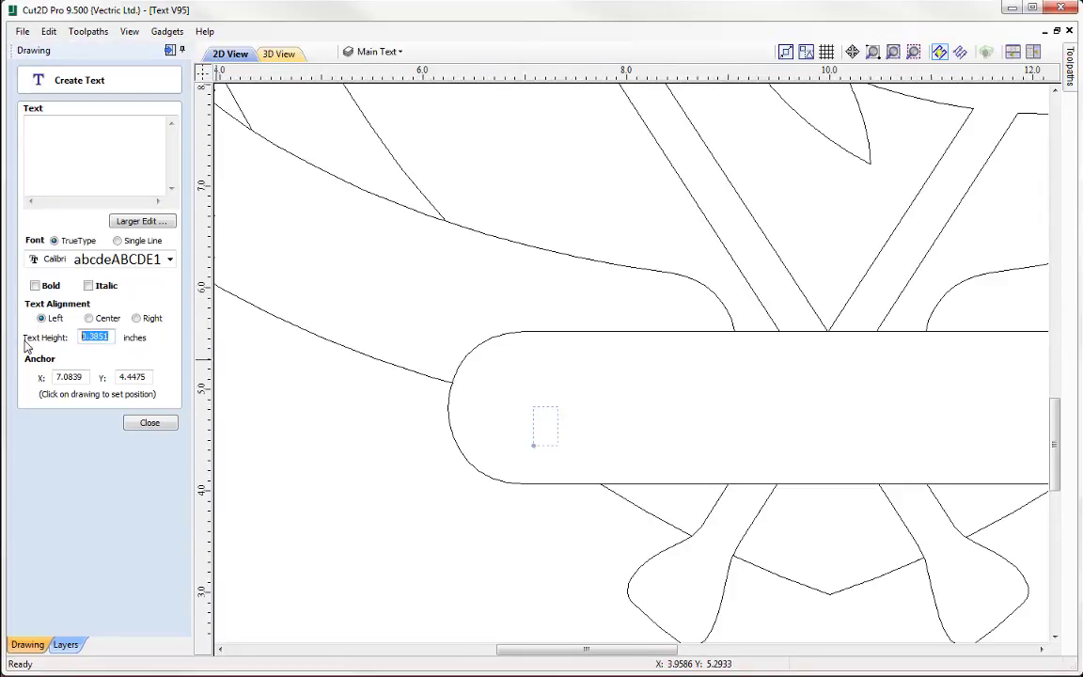
pyautogui.write('1.0')
pyautogui.press('Tab')
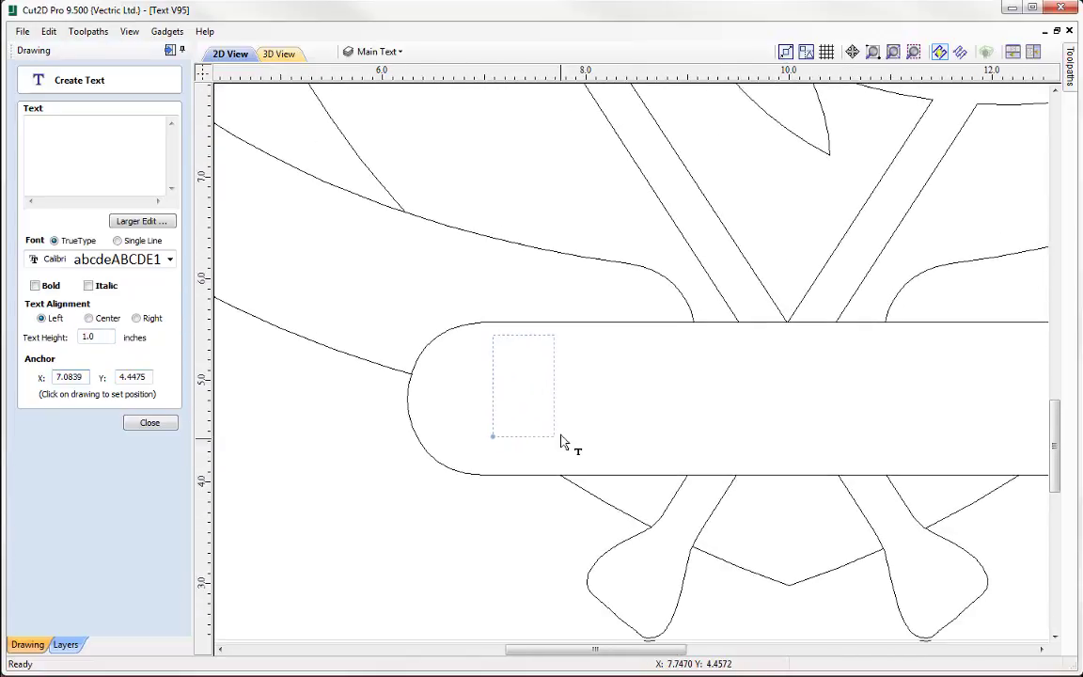
# Enter ROWING as the banner text and finish creating it
pyautogui.click(57, 164)
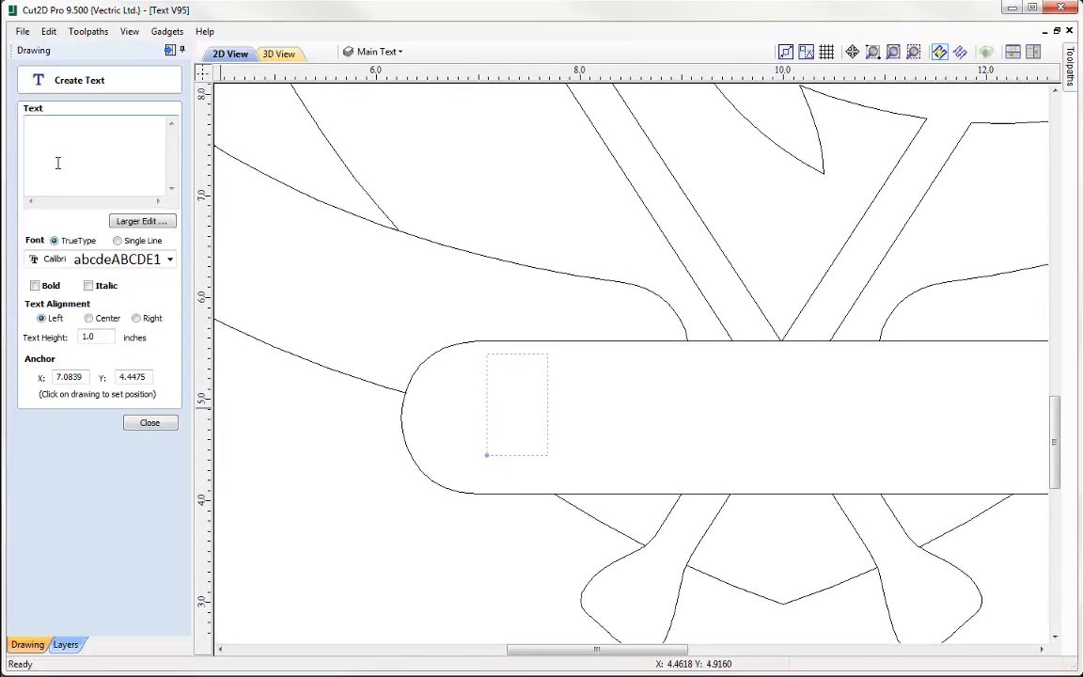
pyautogui.write('ROWIN')
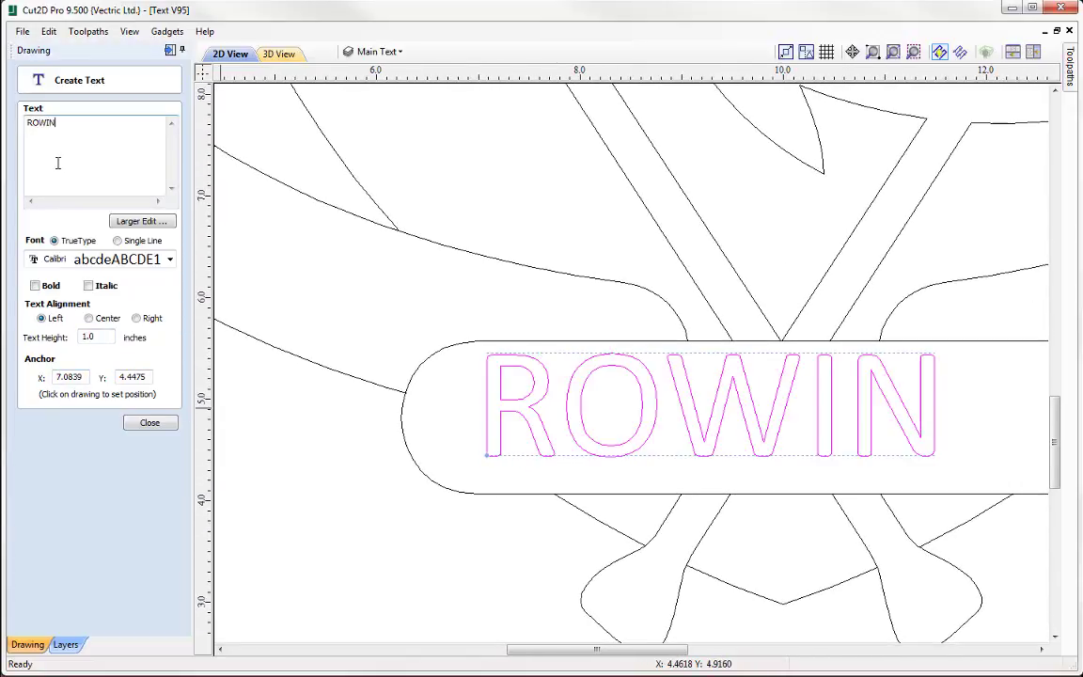
pyautogui.write('G')
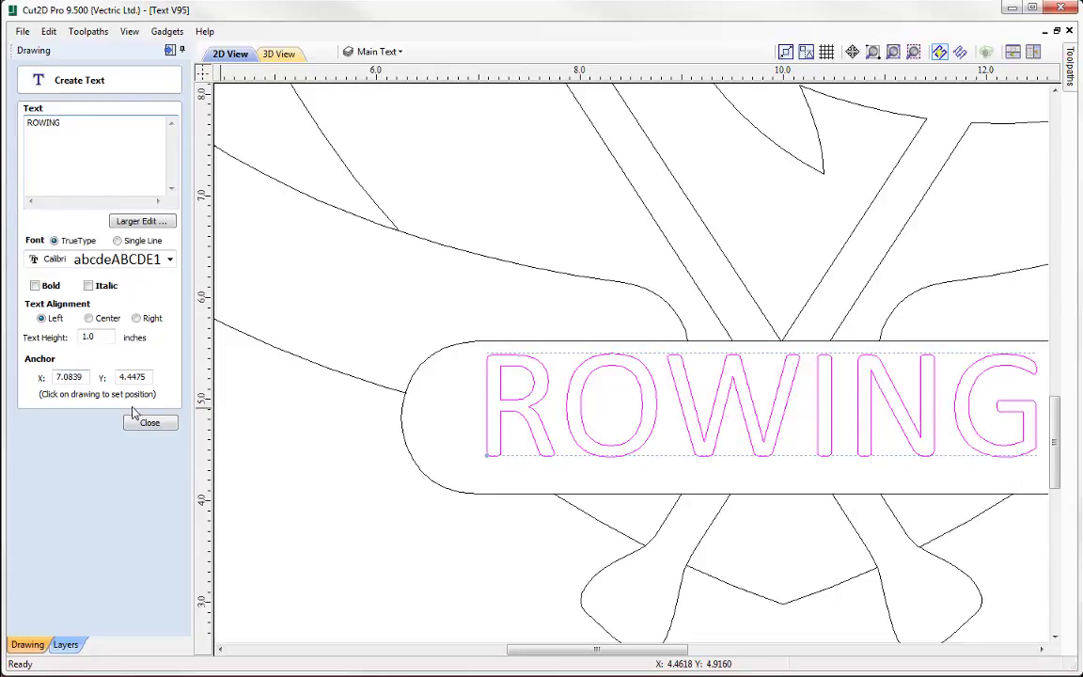
pyautogui.click(149, 423)
# Center the ROWING text horizontally and vertically within the rounded banner outline
pyautogui.keyDown('shift'); pyautogui.click(476, 346); pyautogui.keyUp('shift')
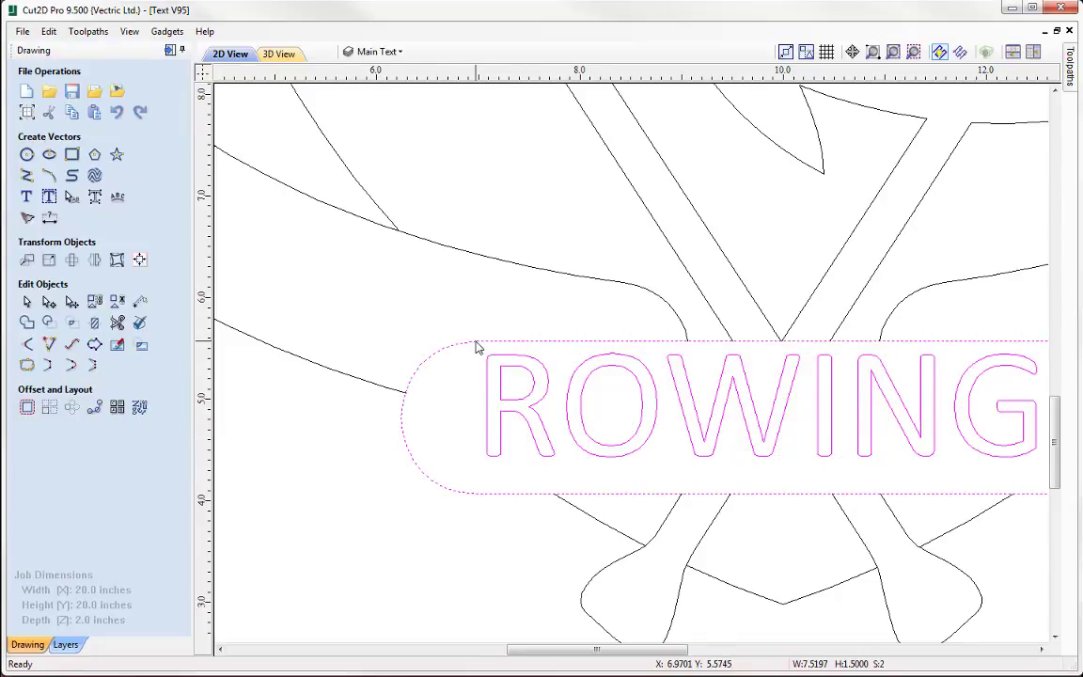
pyautogui.click(139, 300)
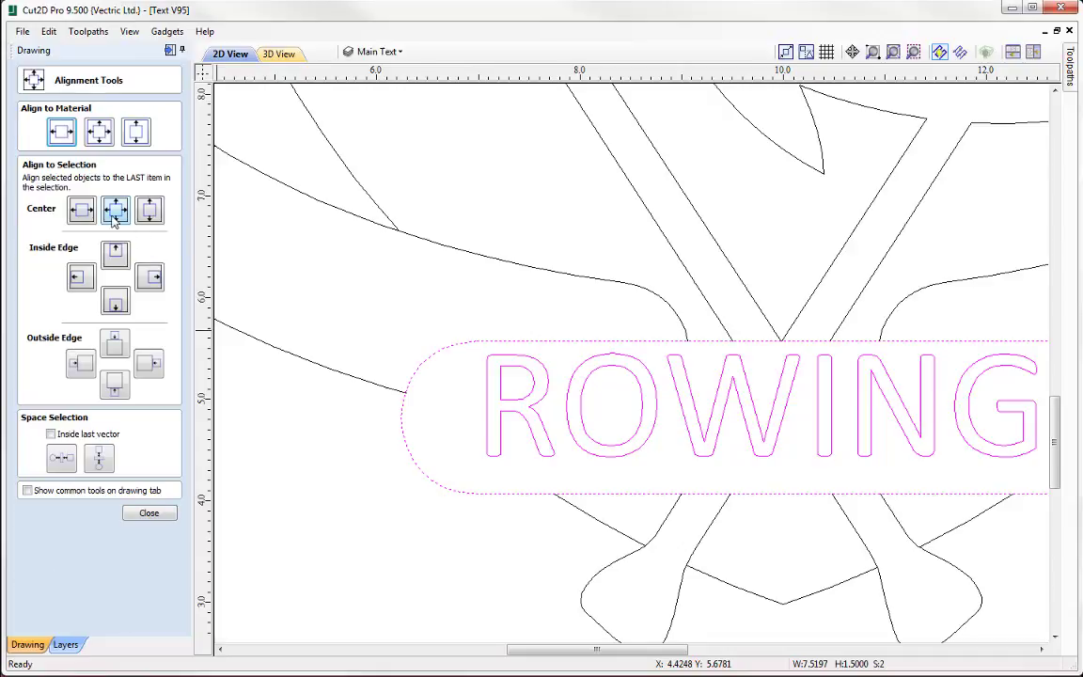
pyautogui.click(115, 209)
pyautogui.scroll(-2, 470, 395)
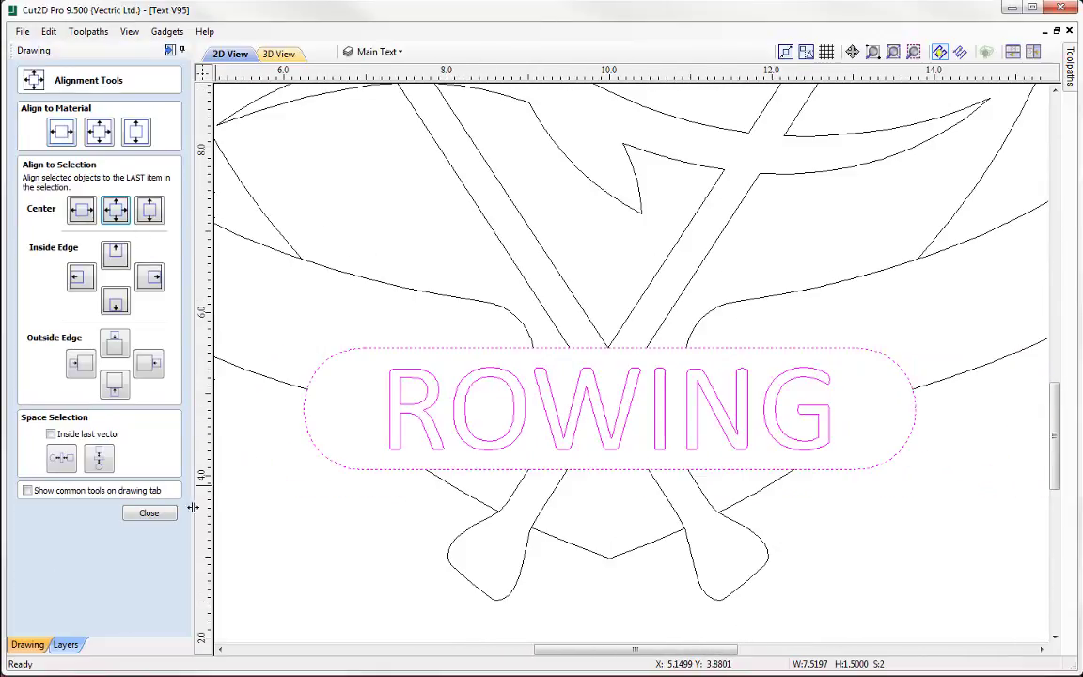
pyautogui.click(149, 513)
pyautogui.moveTo(392, 437); pyautogui.dragTo(546, 491, button='middle')
pyautogui.scroll(-3, 350, 512)
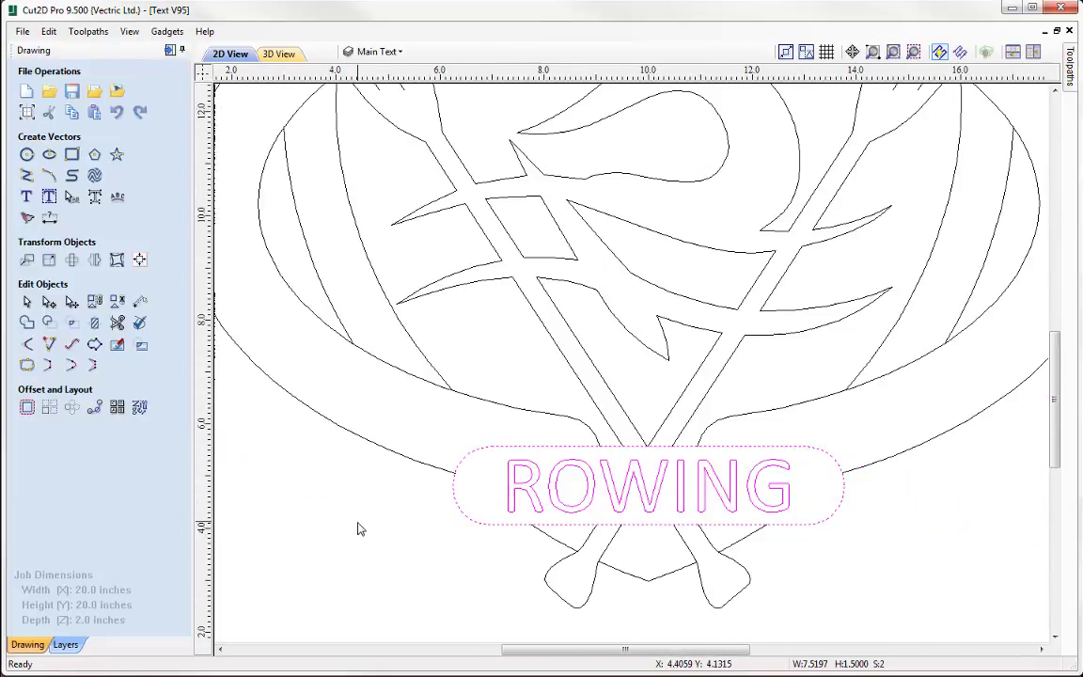
pyautogui.moveTo(322, 511); pyautogui.dragTo(417, 532, button='middle')
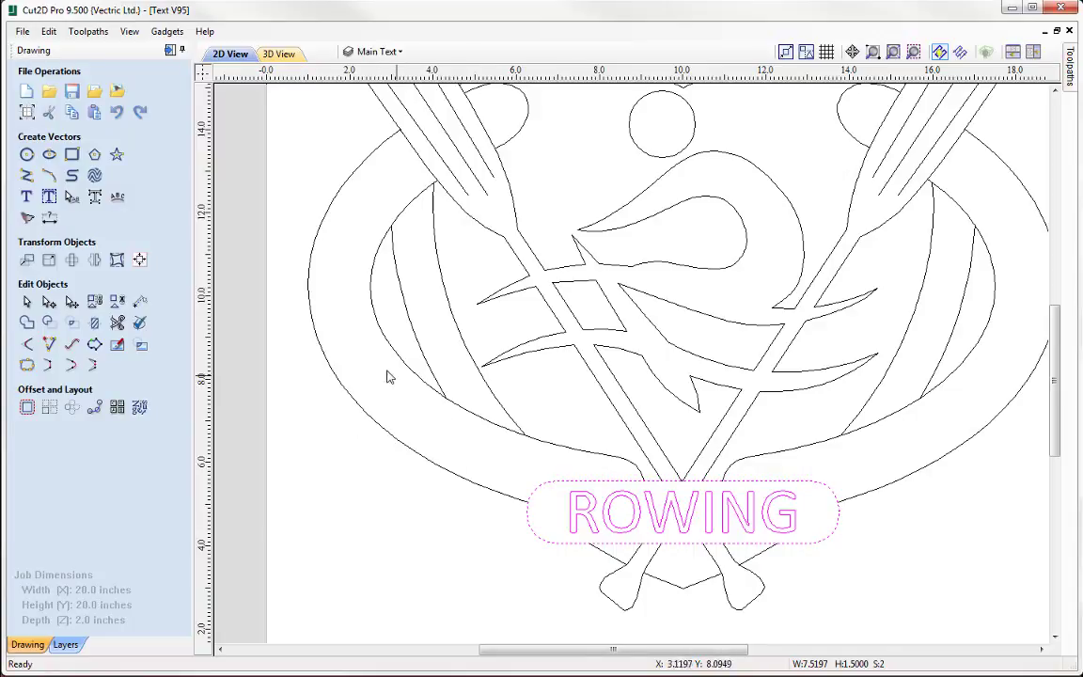
# Create SALLSBURY text below the crest's lower-left curve, anchored at about X 1.46, Y 2.04, with a text height of 1.0 inch
pyautogui.moveTo(367, 437); pyautogui.dragTo(382, 336, button='middle')
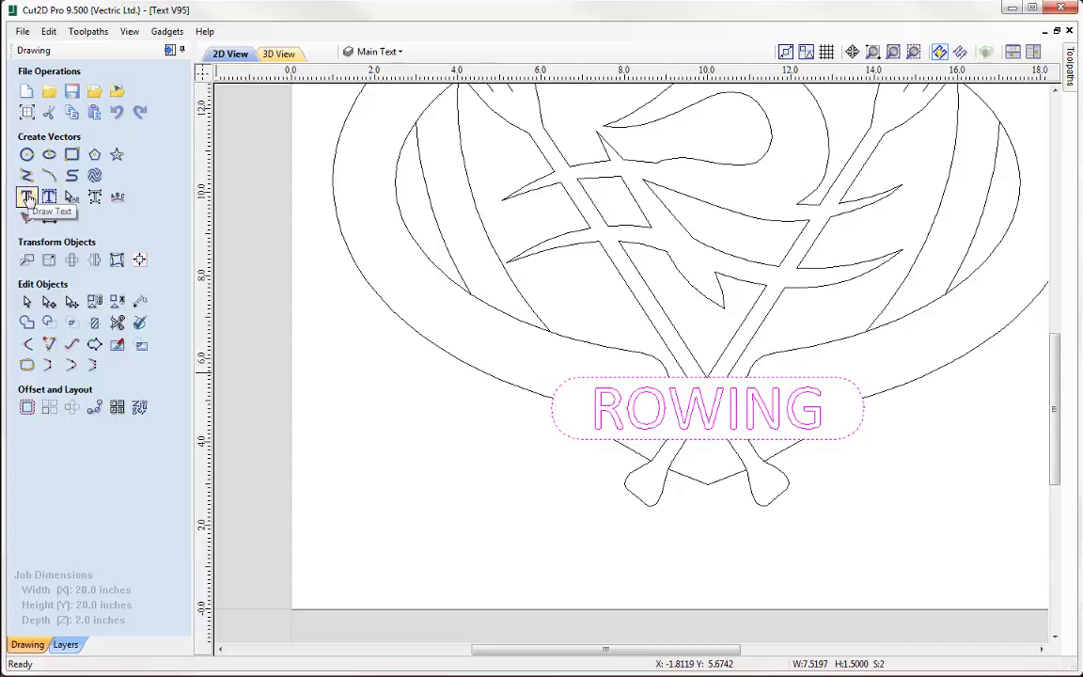
pyautogui.click(26, 196)
pyautogui.click(351, 551)
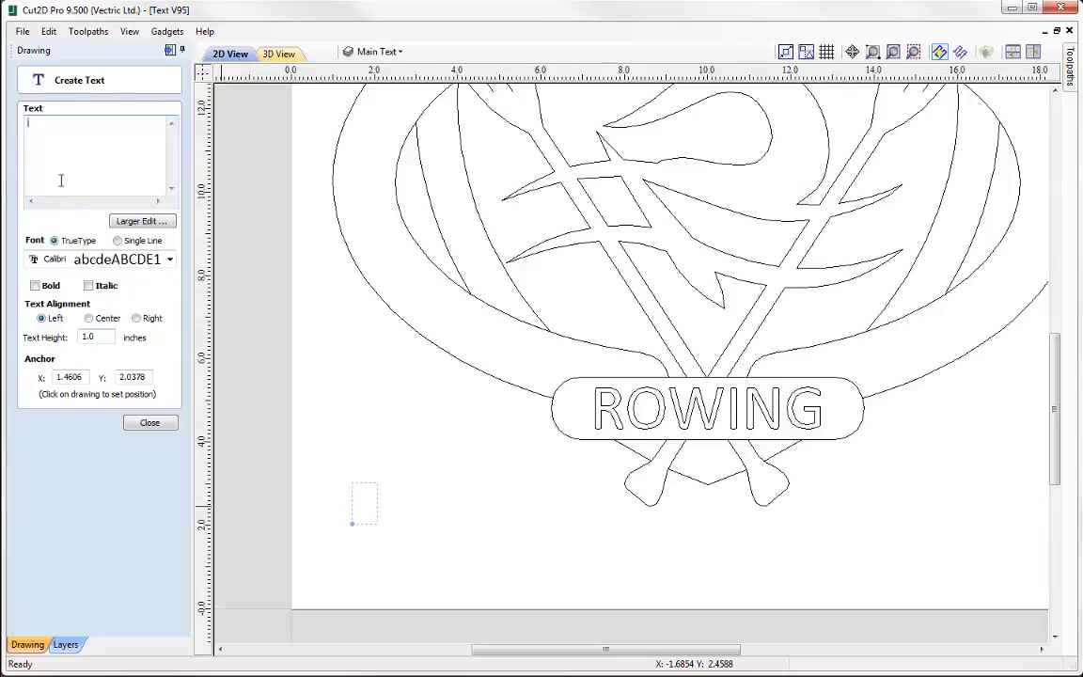
pyautogui.write('SAL')
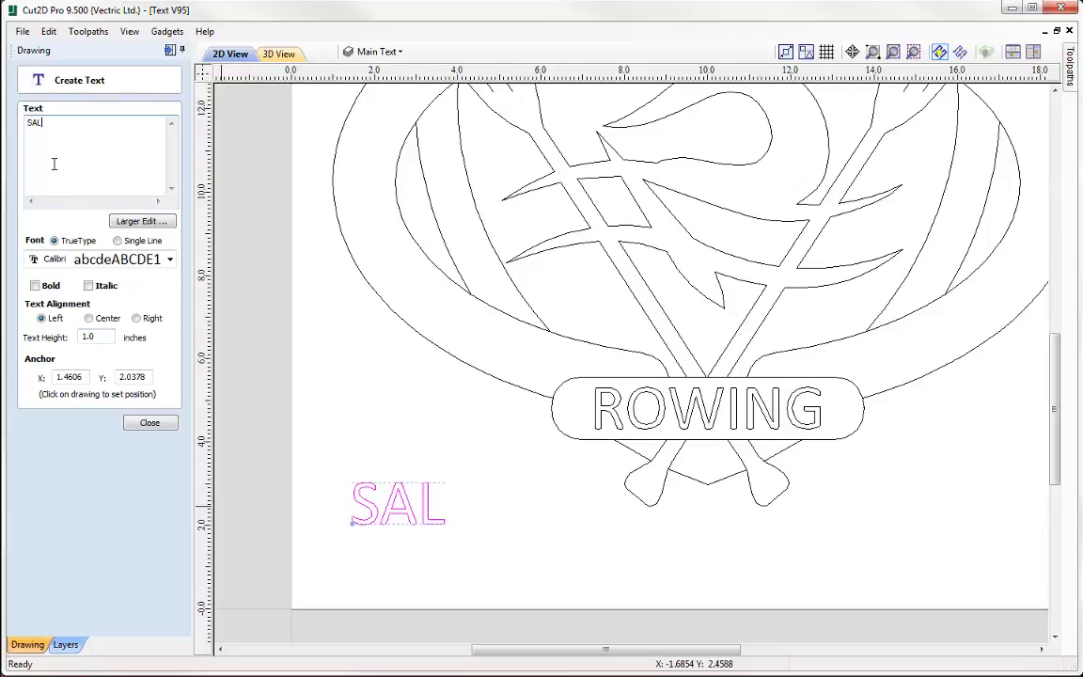
pyautogui.write('LSBURY')
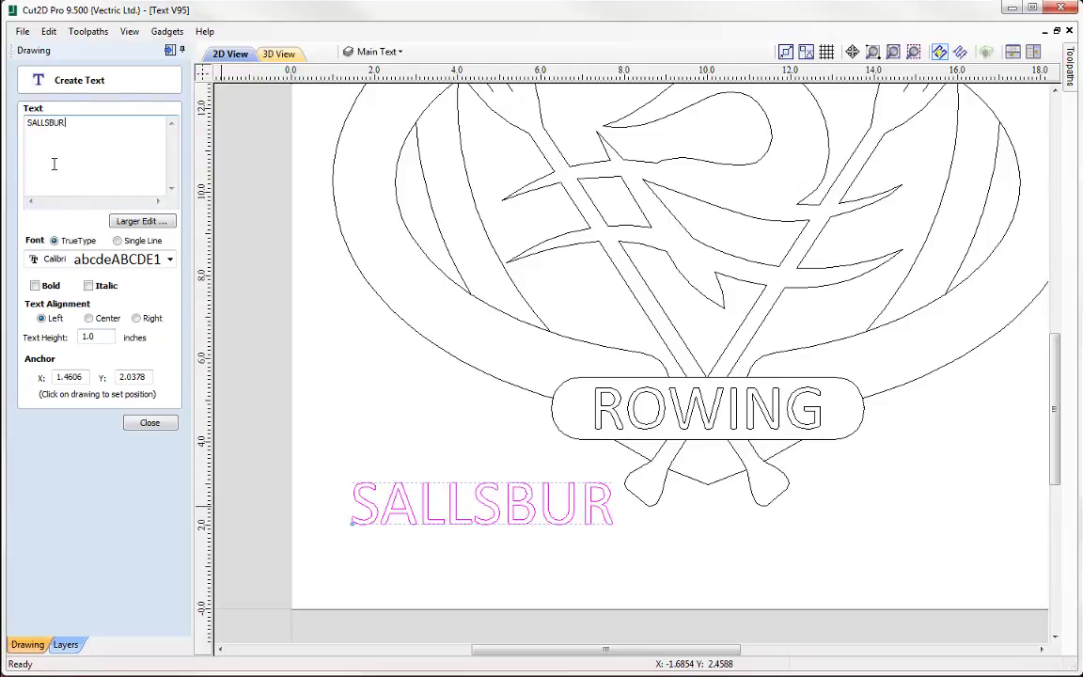
pyautogui.click(149, 423)
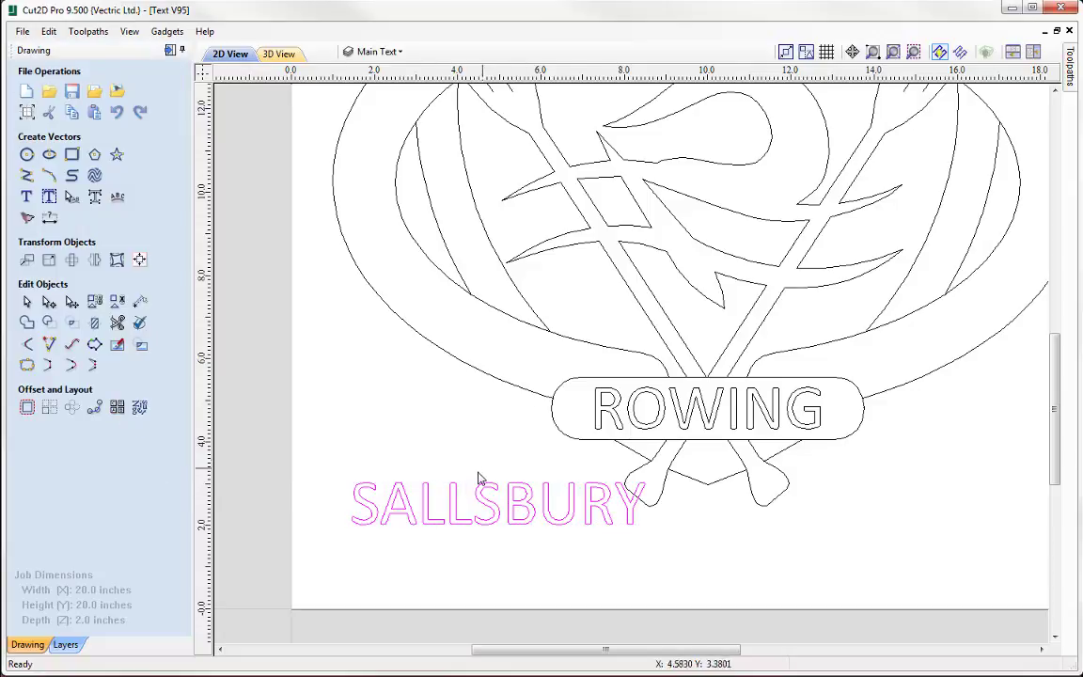
# Wrap the SALLSBURY text onto the crest's lower-left outer curve, aligned to the curve and placed on its other side
pyautogui.click(463, 368)
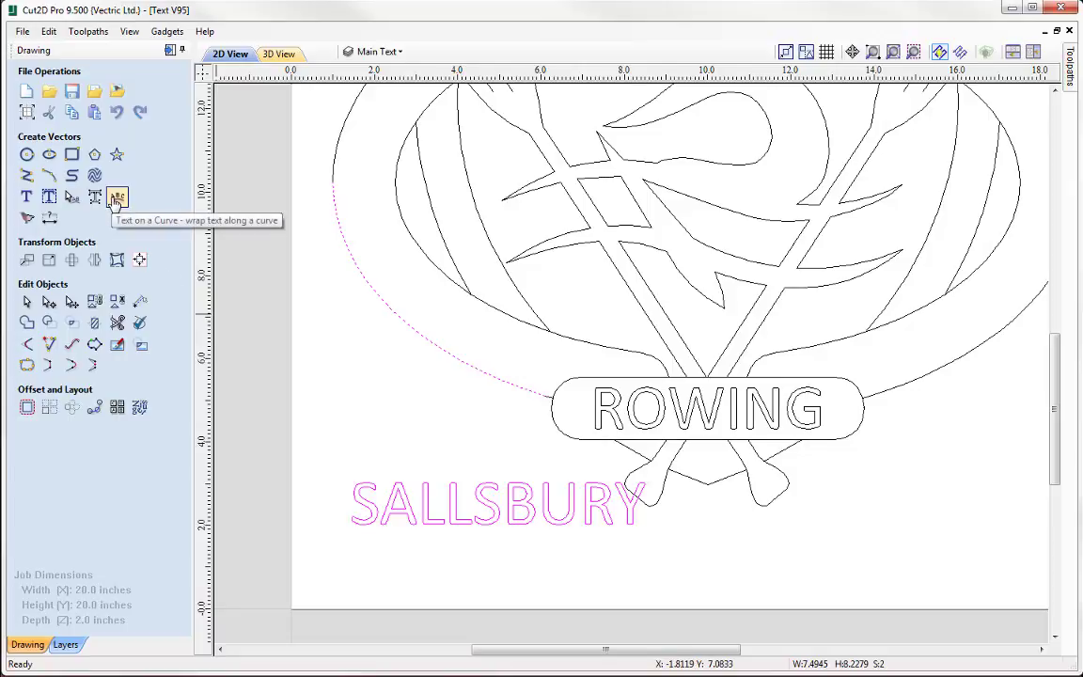
pyautogui.click(117, 199)
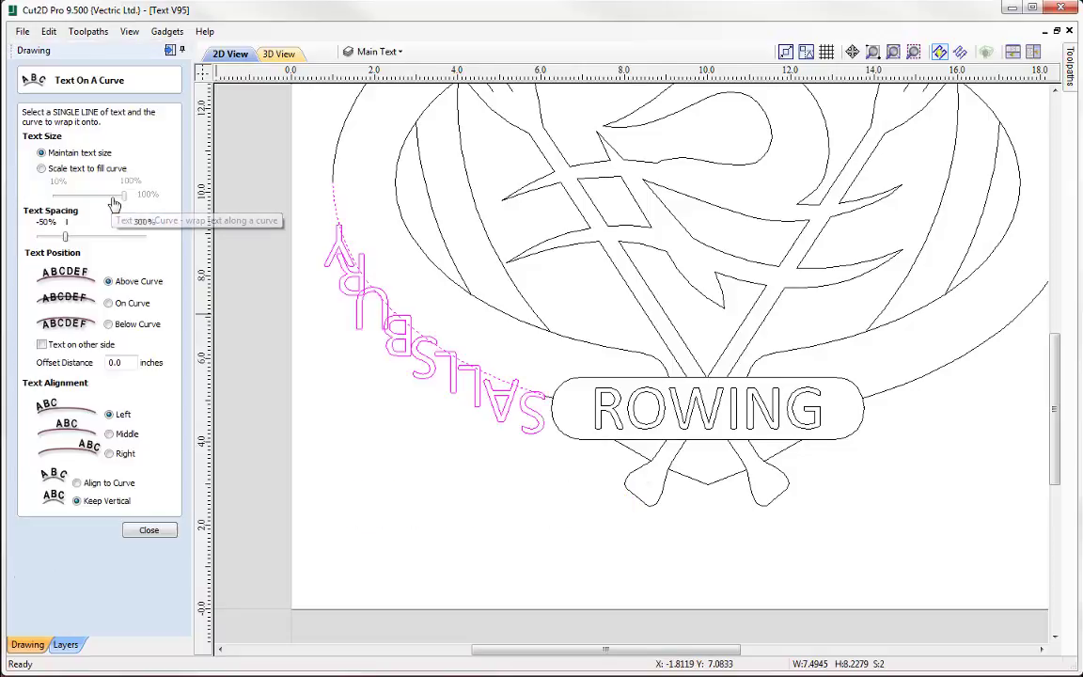
pyautogui.click(94, 482)
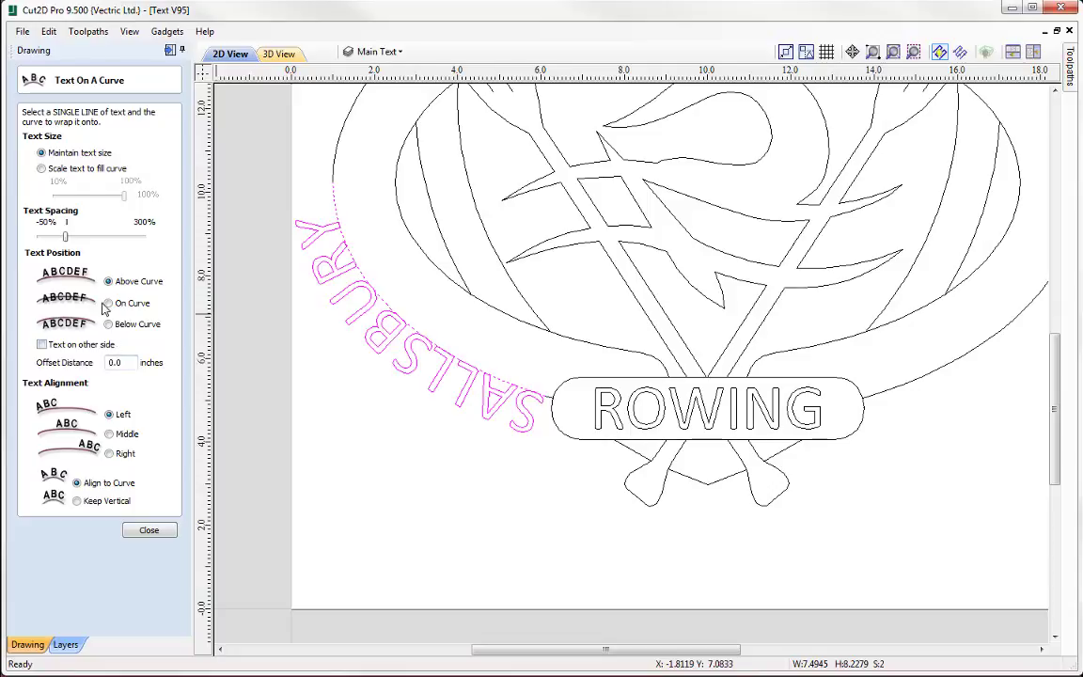
pyautogui.click(41, 344)
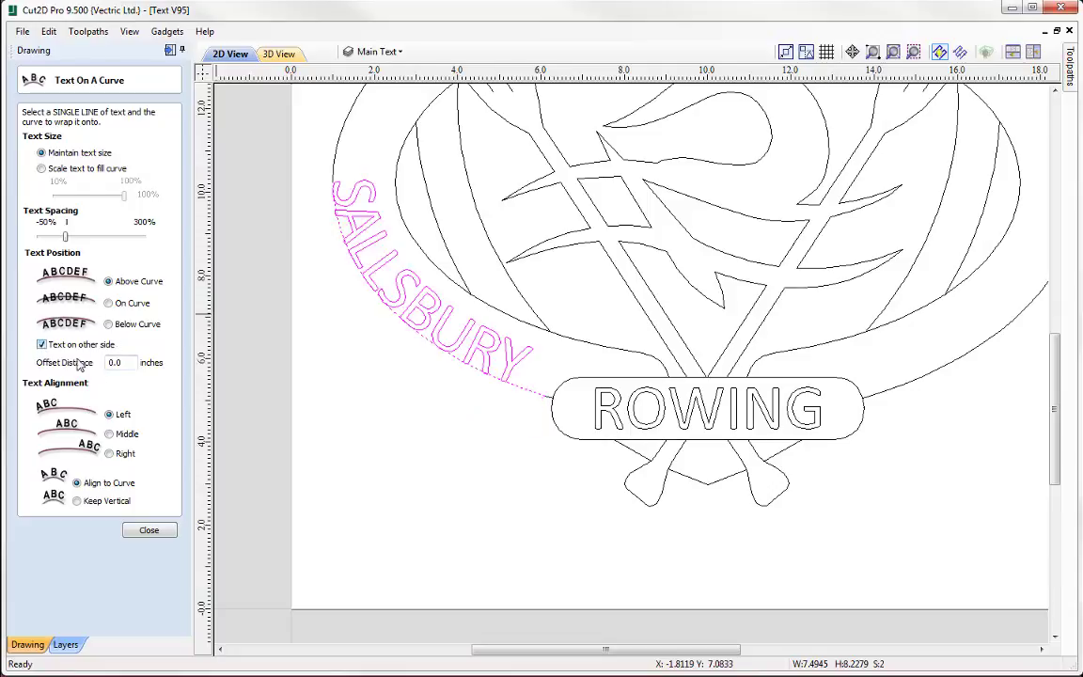
# Offset the curved text 0.25 inches from the curve, widen its letter spacing close to the maximum, and finish the wrap
pyautogui.doubleClick(115, 362)
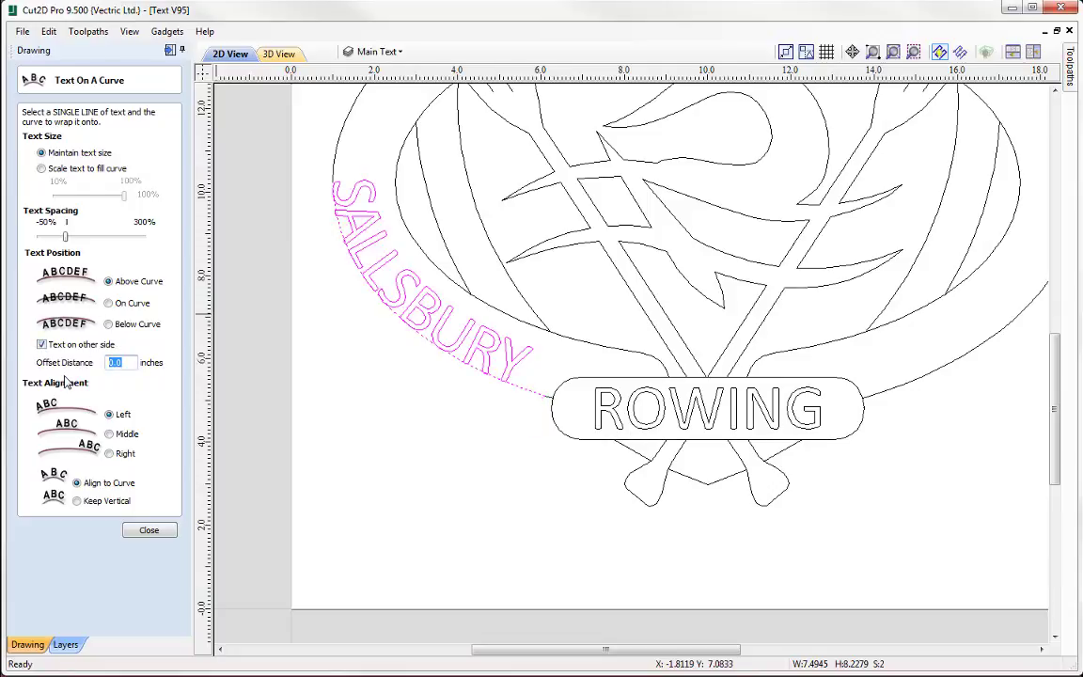
pyautogui.write('.25')
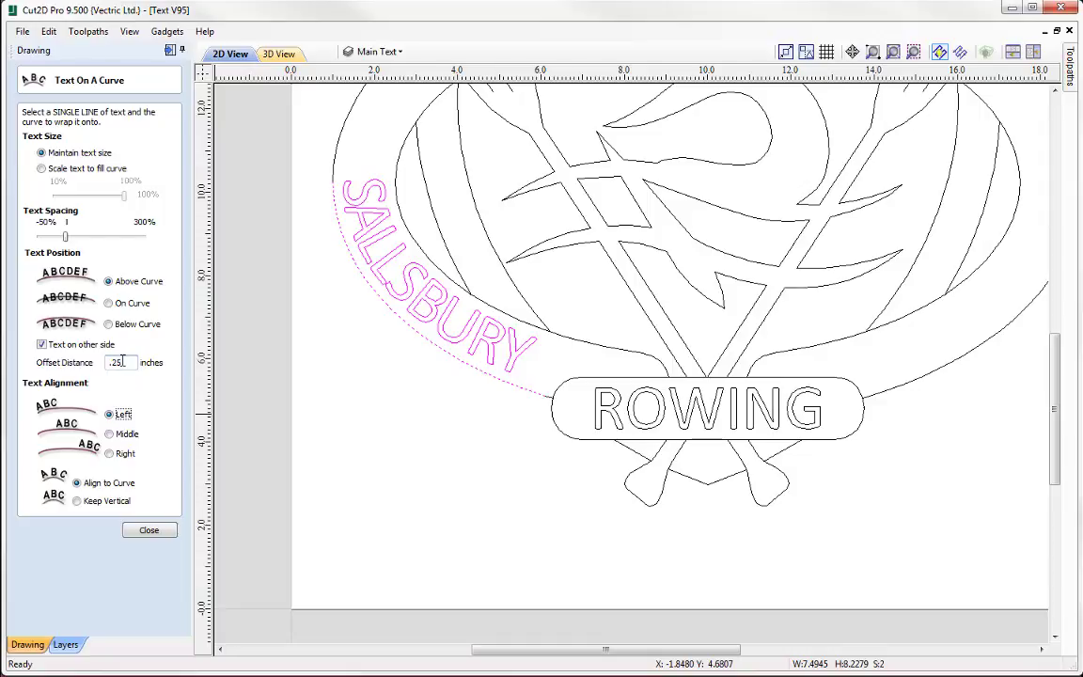
pyautogui.moveTo(415, 360); pyautogui.dragTo(486, 445, button='middle')
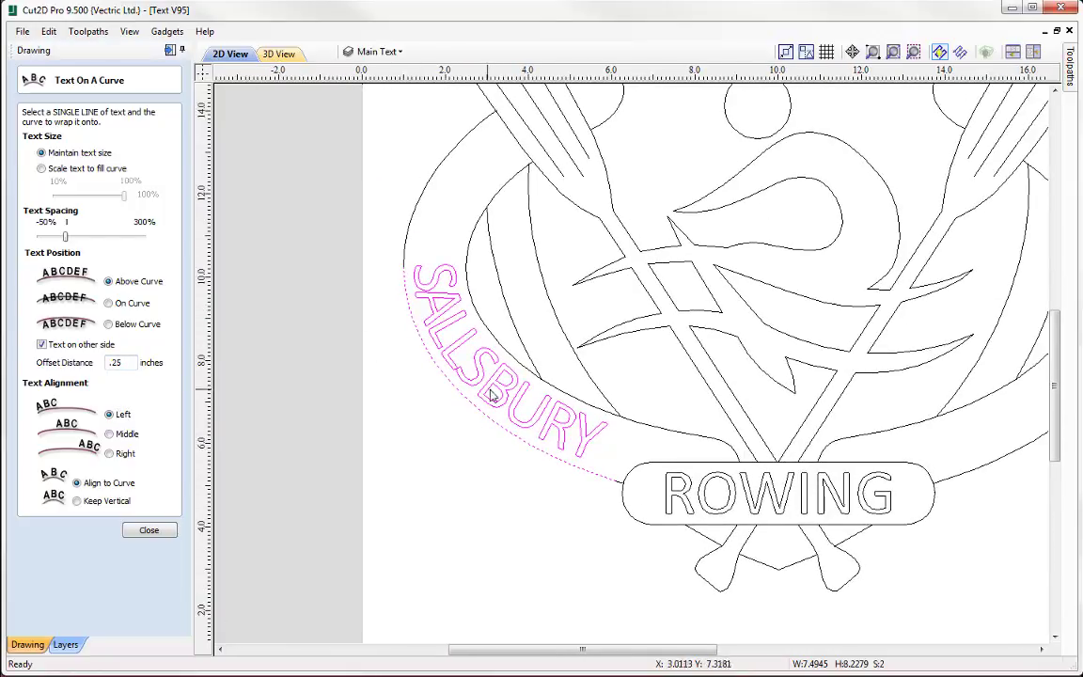
pyautogui.moveTo(65, 237); pyautogui.dragTo(133, 241)
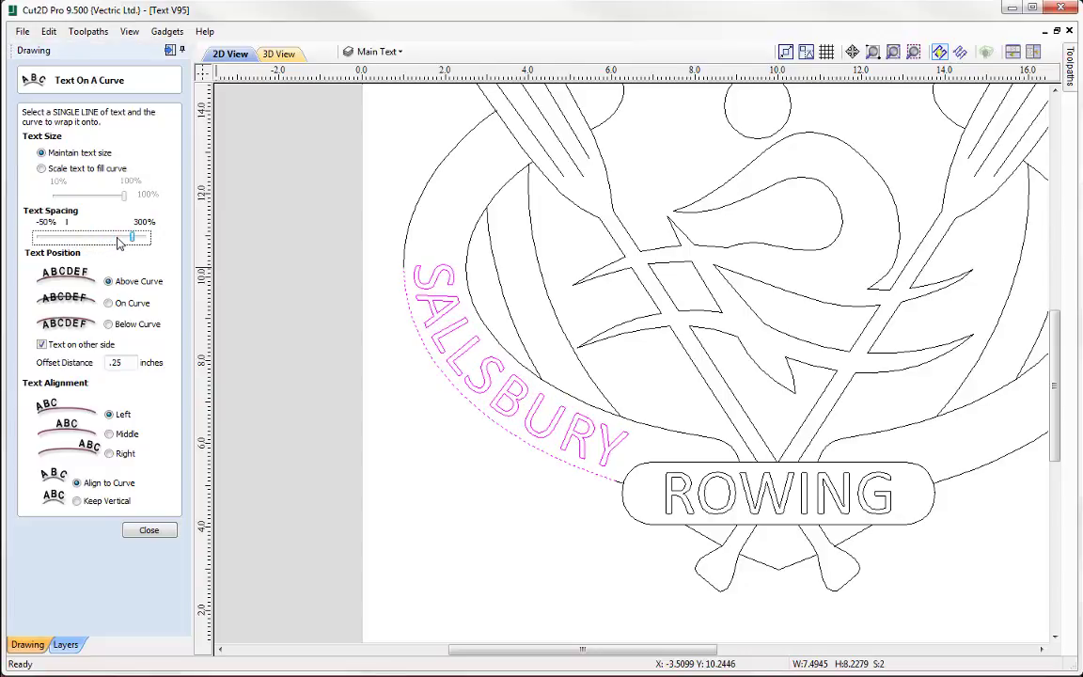
pyautogui.click(149, 530)
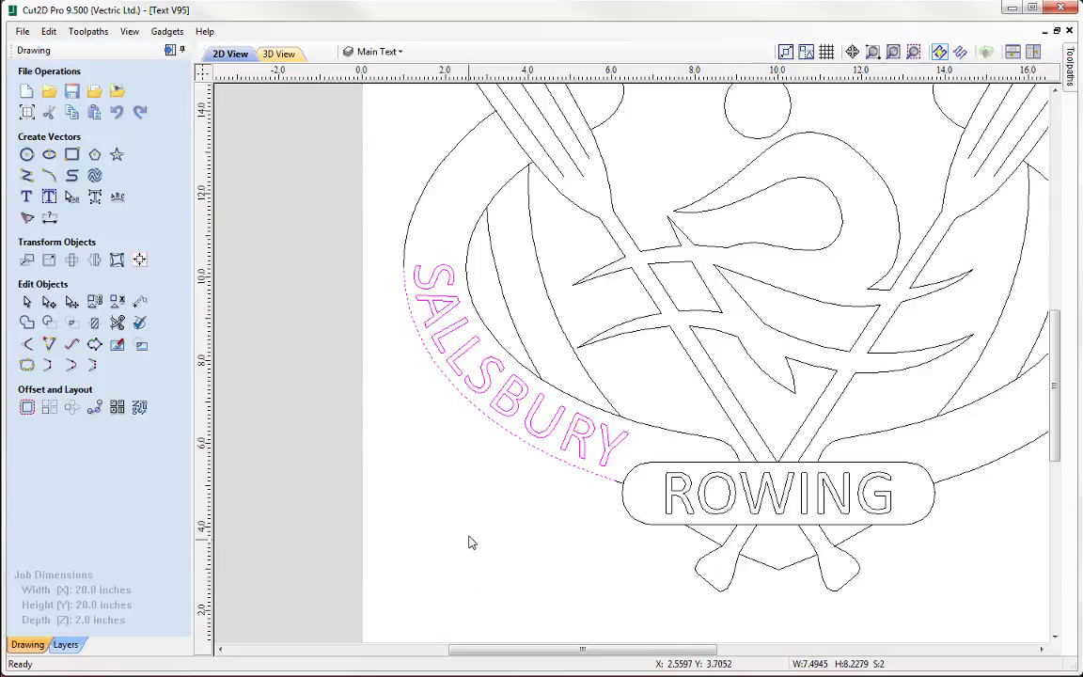
# Reopen only the curved text for editing and correct its spelling to SALISBURY
pyautogui.click(477, 503)
pyautogui.click(488, 396)
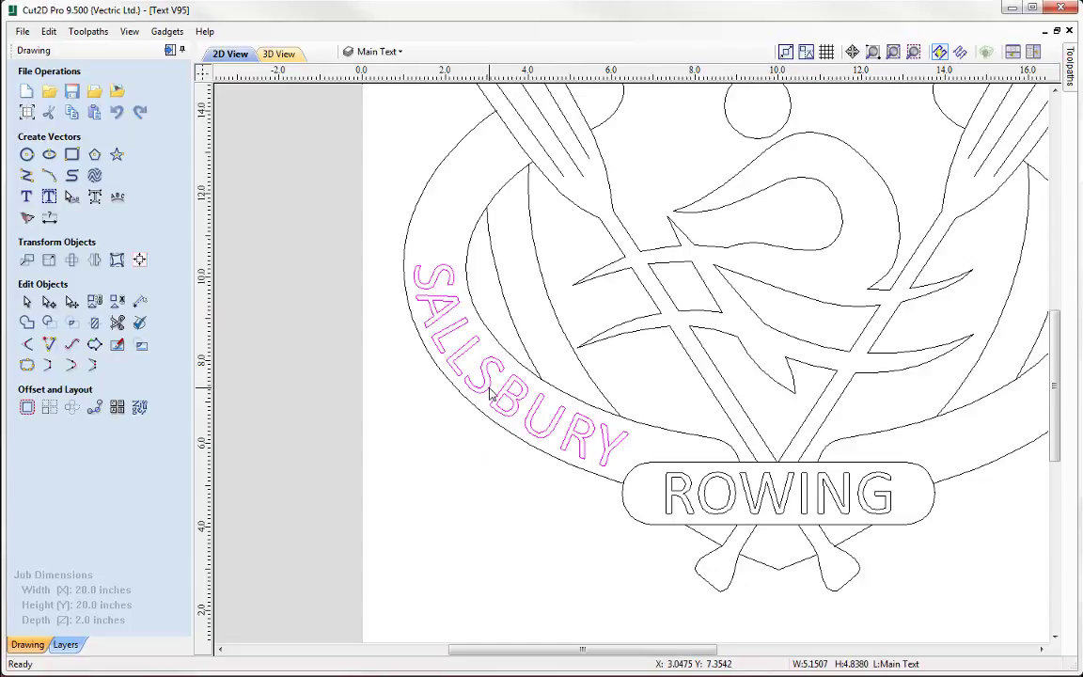
pyautogui.click(490, 388)
pyautogui.click(28, 195)
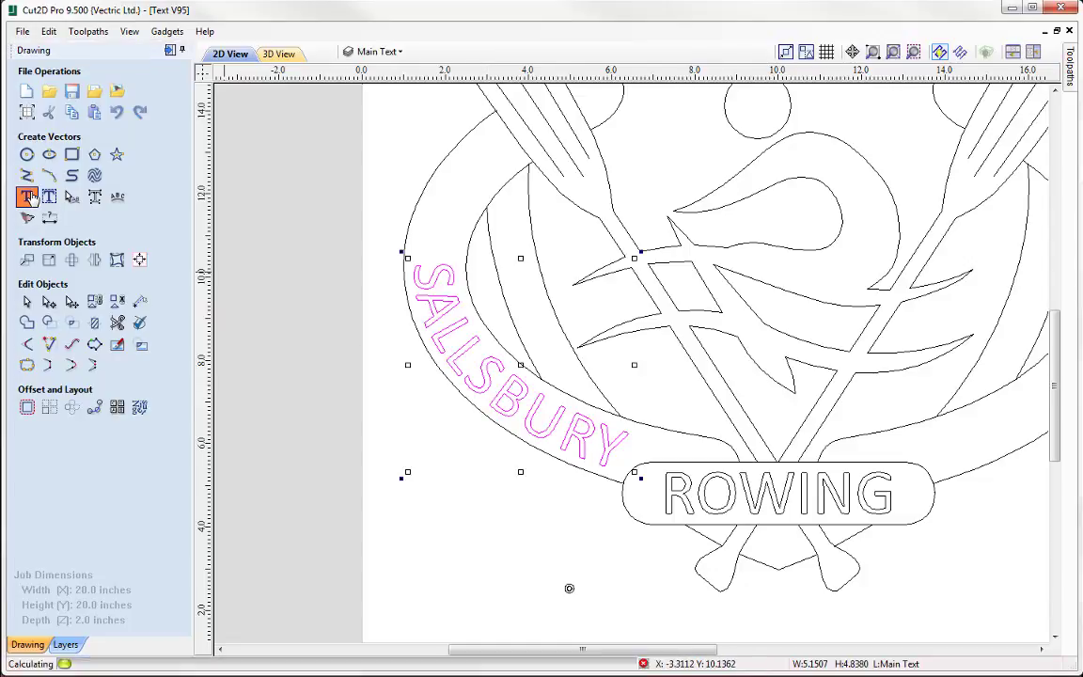
pyautogui.click(49, 126)
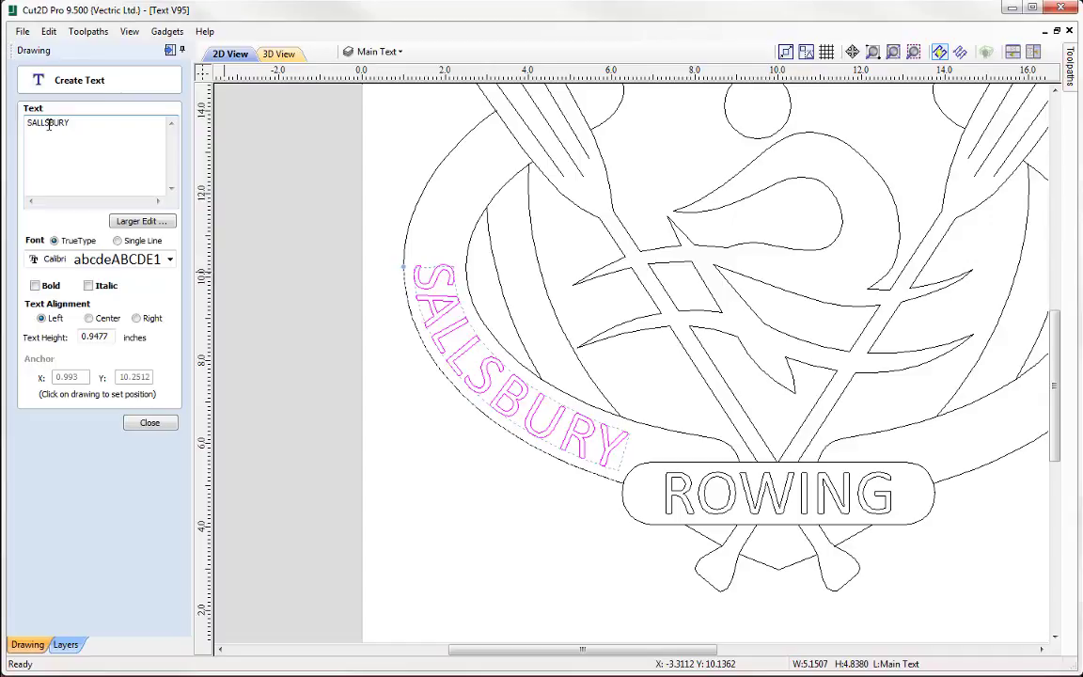
pyautogui.press('BackSpace')
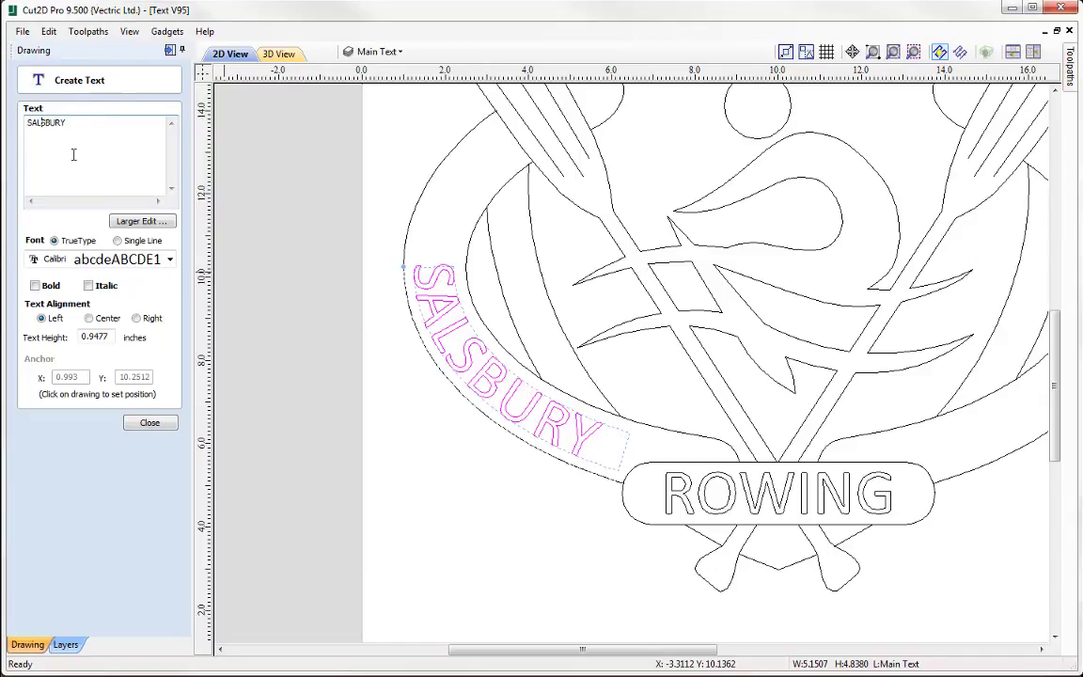
pyautogui.write('I')
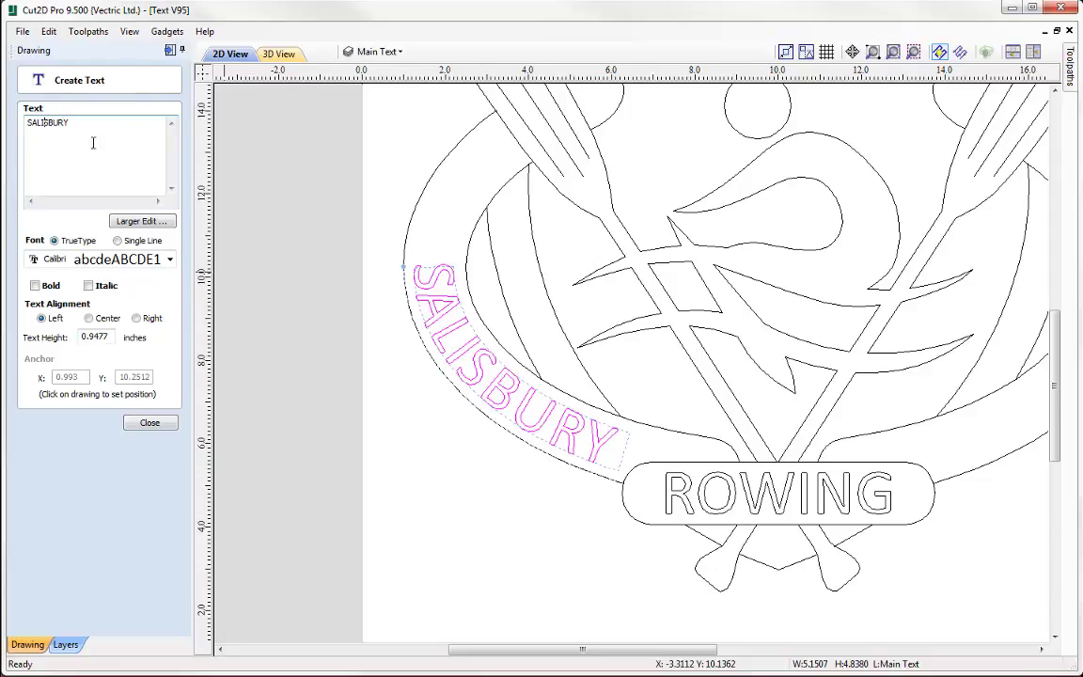
pyautogui.click(150, 424)
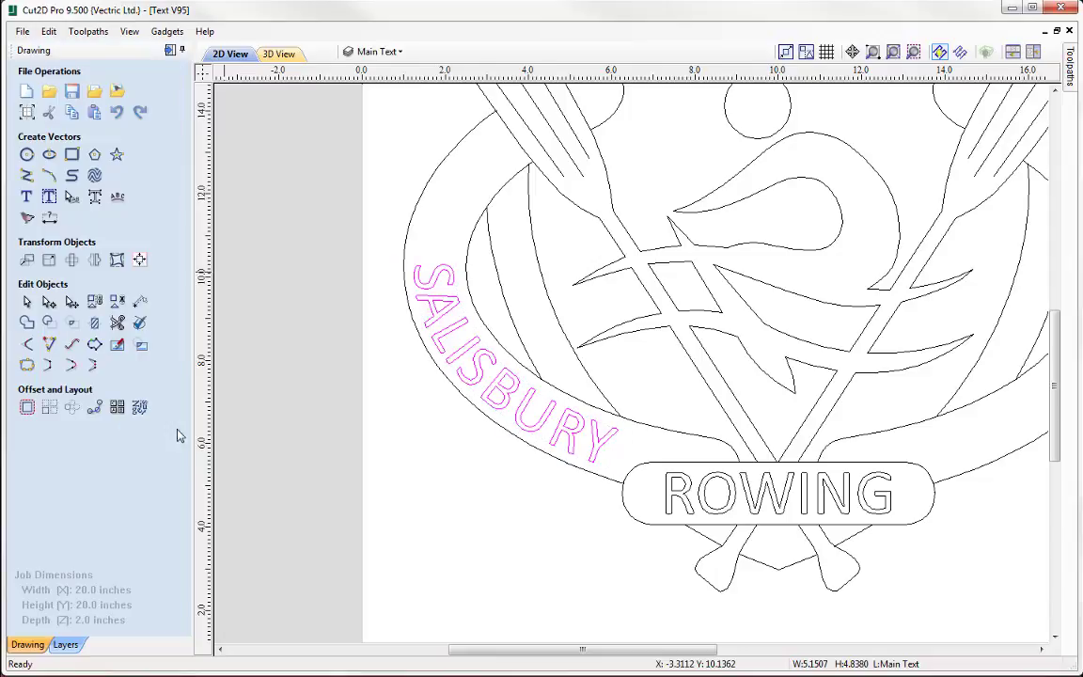
# Make the Extra Text layer visible in the drawing
pyautogui.click(400, 52)
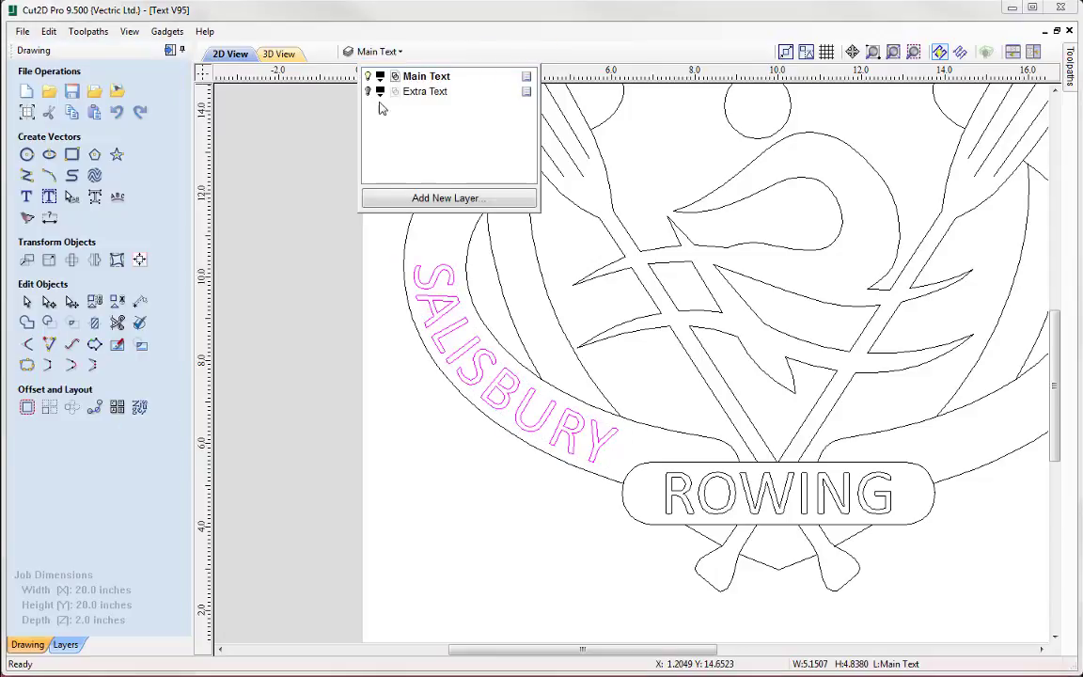
pyautogui.click(331, 286)
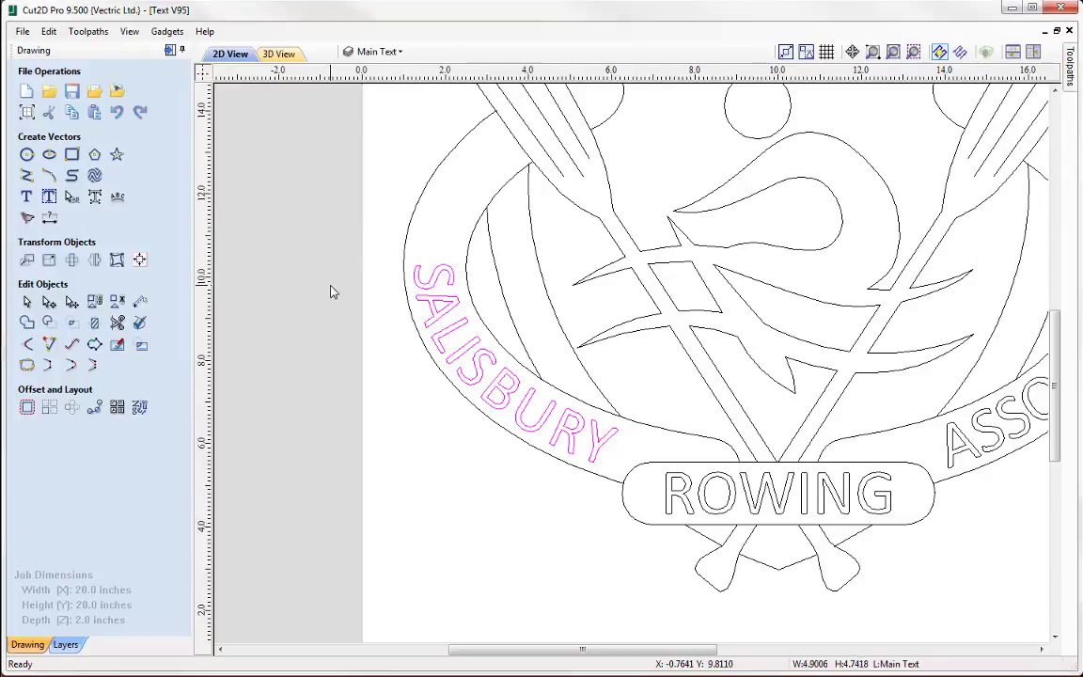
# Create 1934 text over the crest's upper band, anchored at about X 7.13, Y 16.52, with a text height of 0.8 inches
pyautogui.moveTo(576, 331); pyautogui.dragTo(478, 484, button='middle')
pyautogui.moveTo(563, 263); pyautogui.dragTo(565, 418, button='middle')
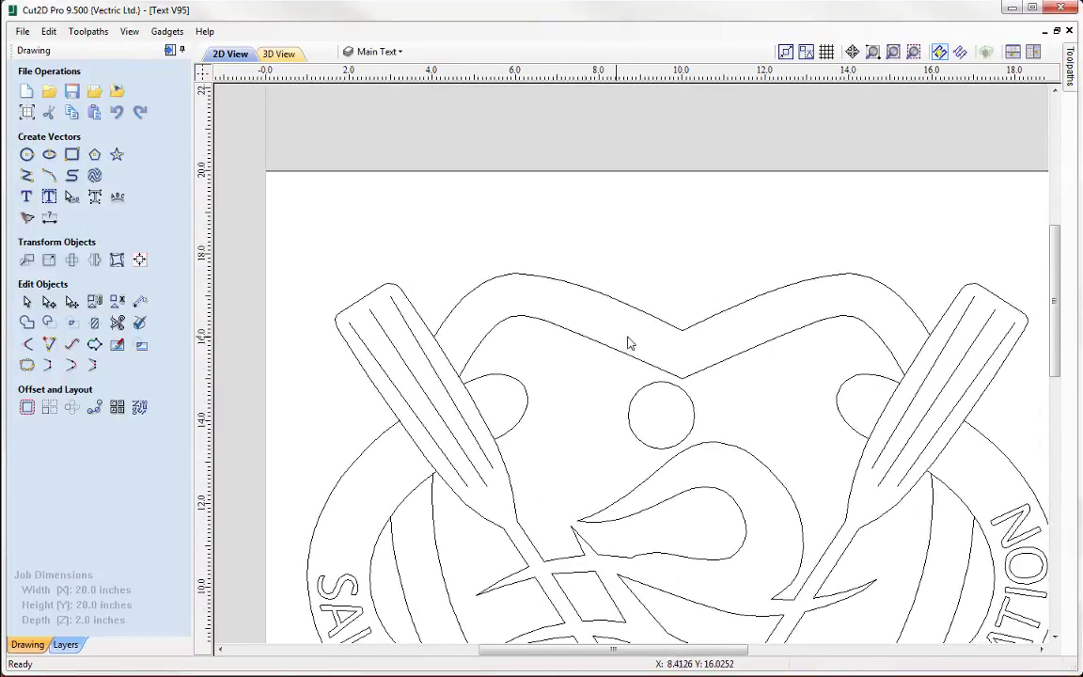
pyautogui.scroll(2, 606, 318)
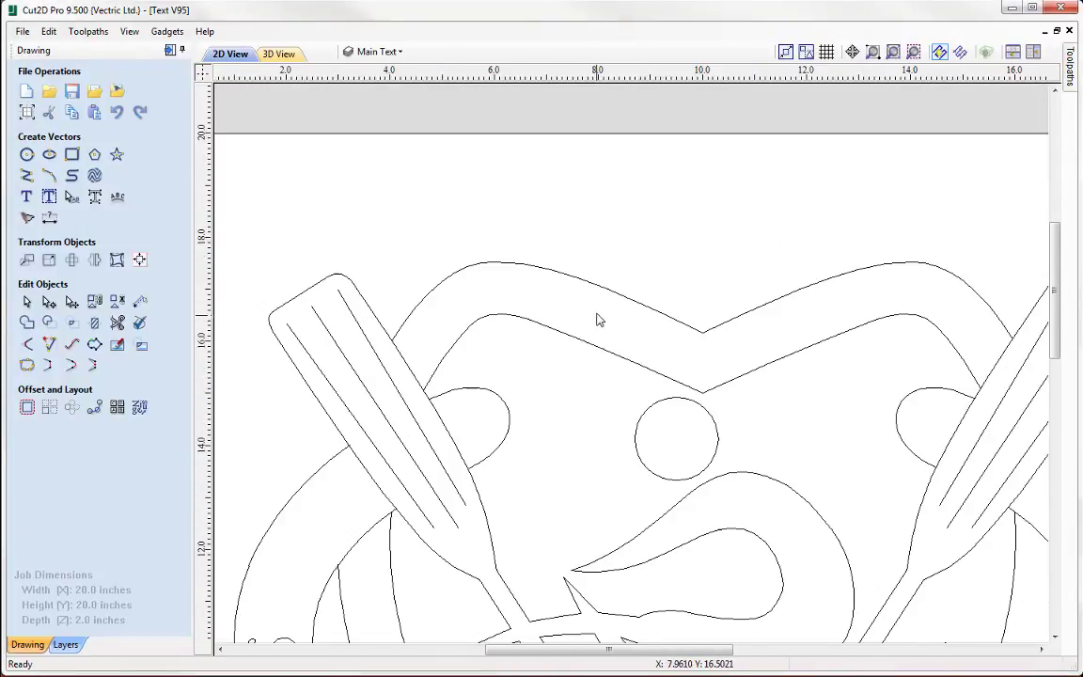
pyautogui.click(28, 196)
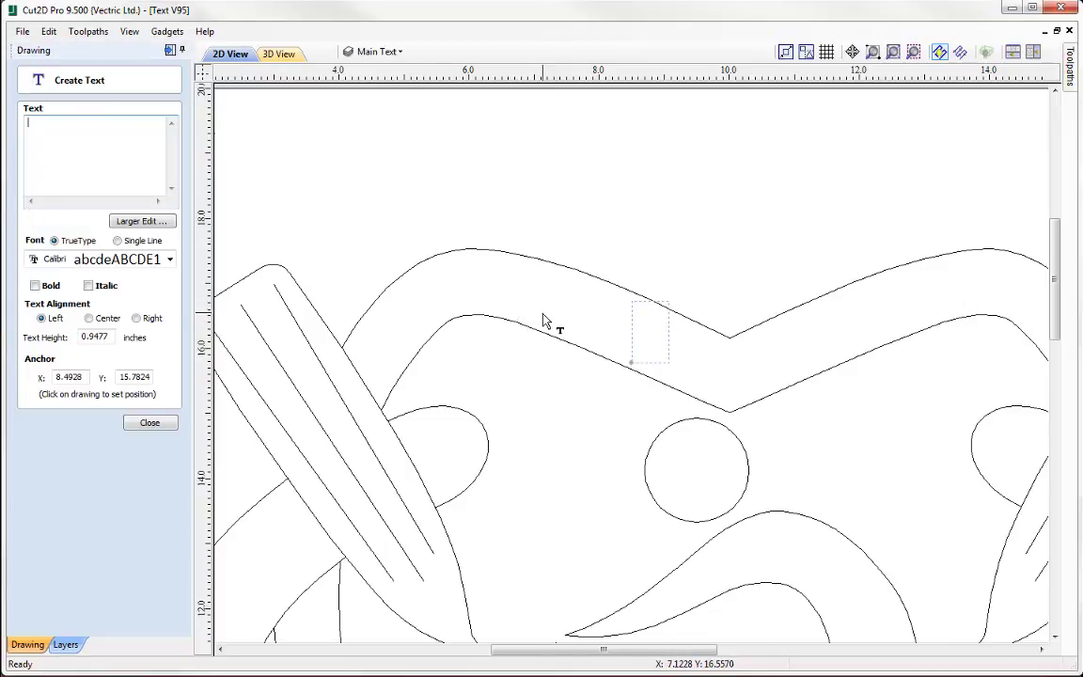
pyautogui.click(544, 313)
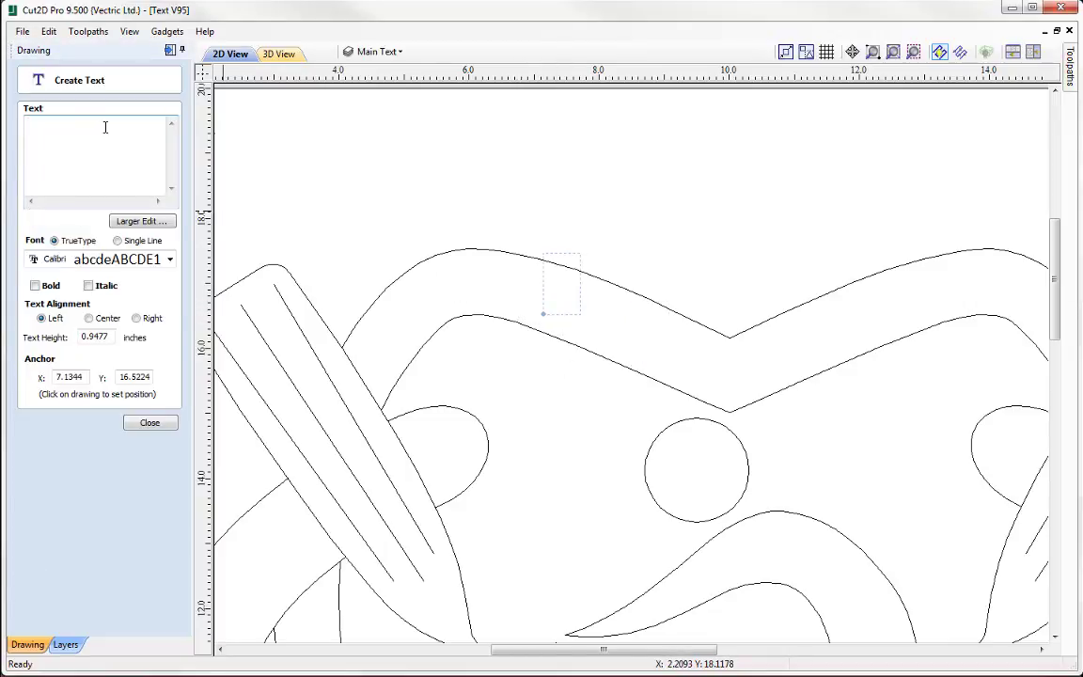
pyautogui.write('19')
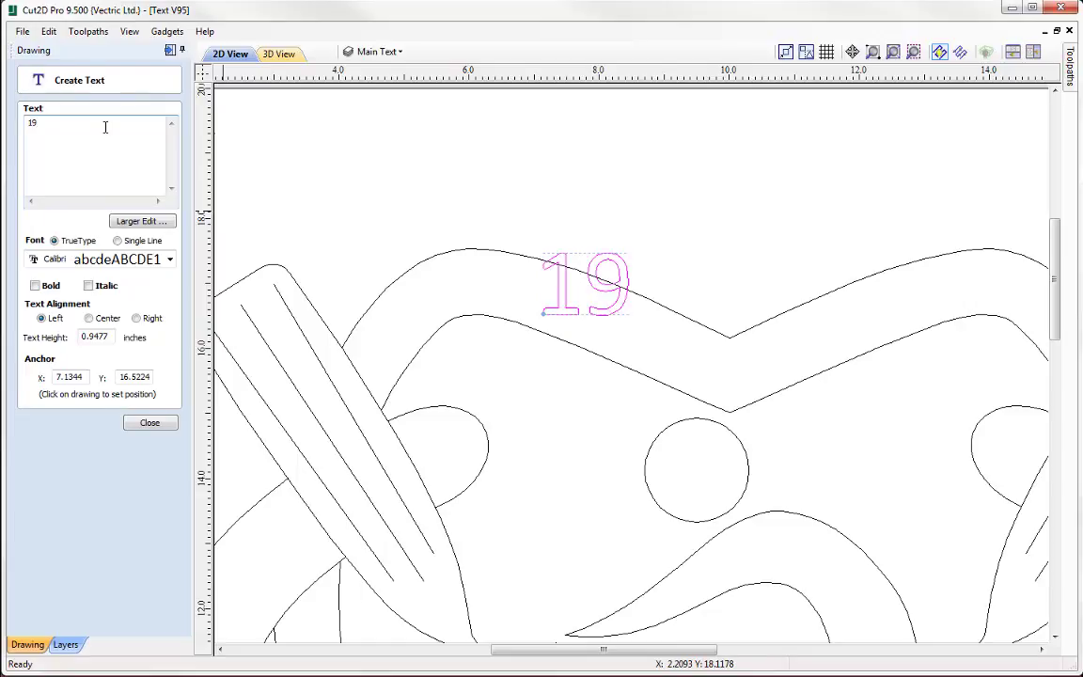
pyautogui.write('34')
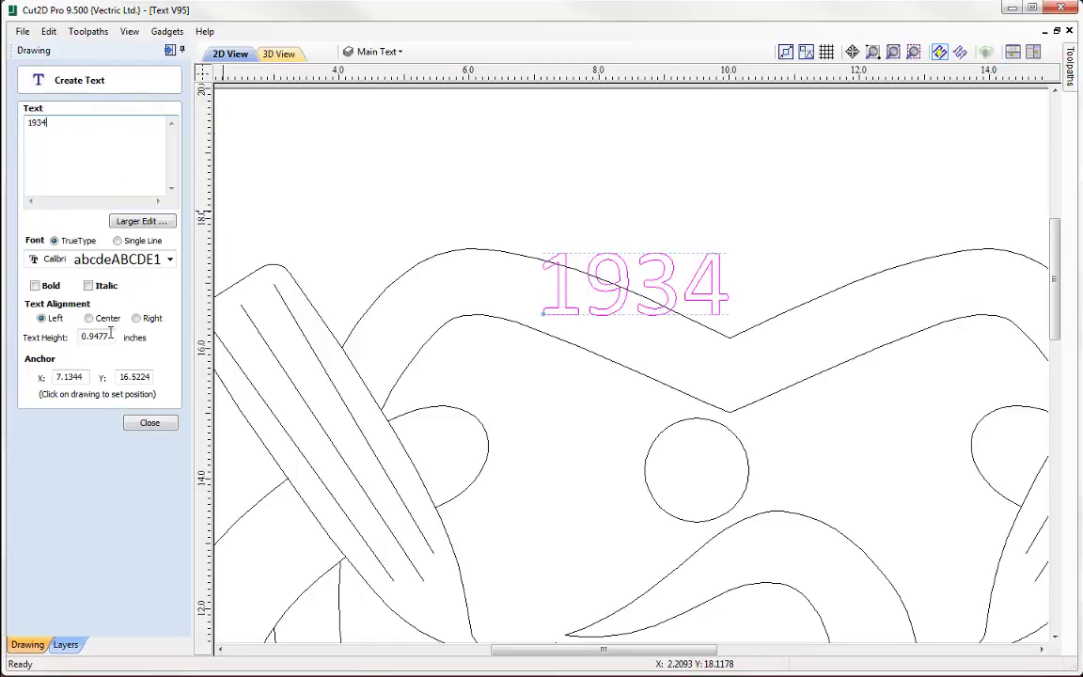
pyautogui.moveTo(110, 333); pyautogui.dragTo(40, 346)
pyautogui.write('.')
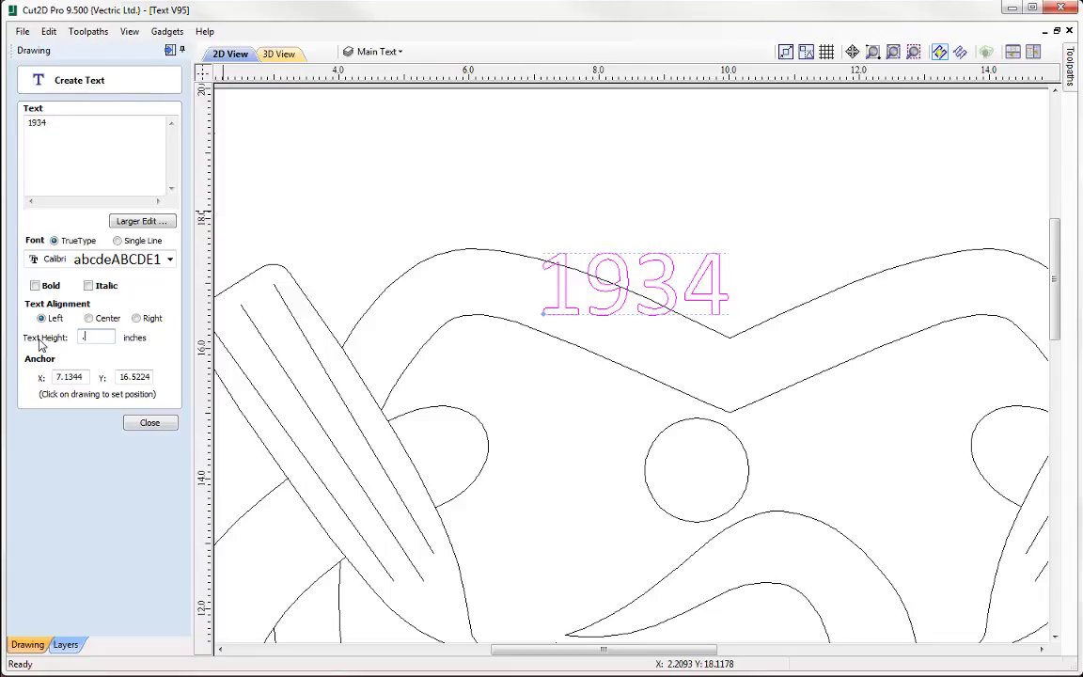
pyautogui.write('8')
pyautogui.press('Tab')
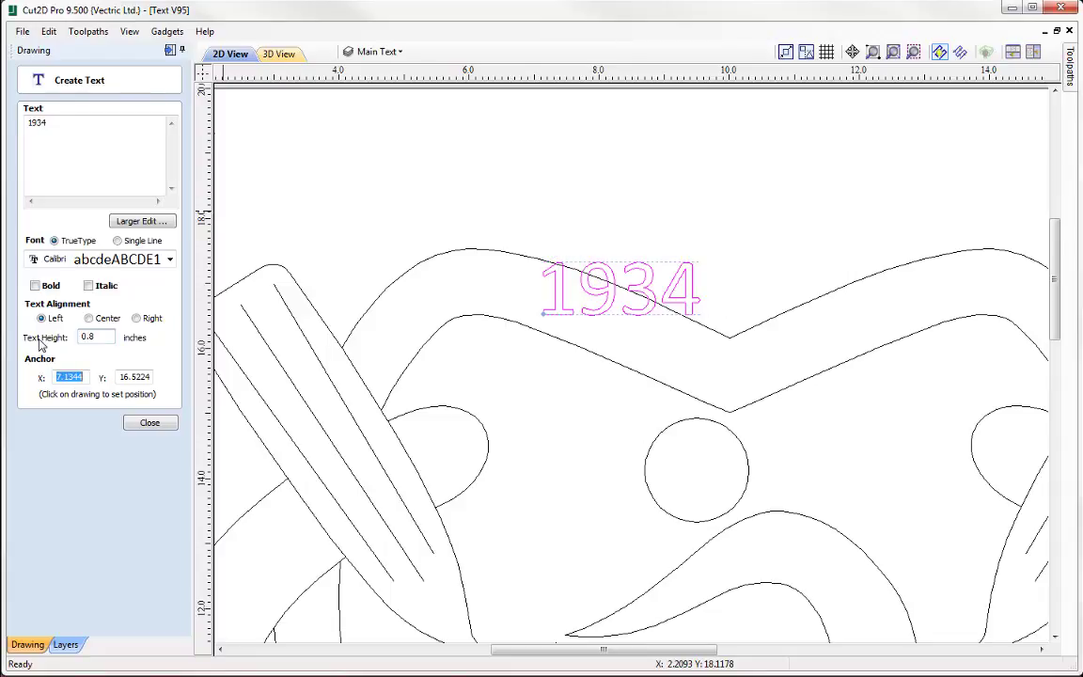
# Rotate the 1934 text clockwise to match the band's downward slope and move it inside the band, anchored at about X 7.08, Y 16.47
pyautogui.click(683, 279)
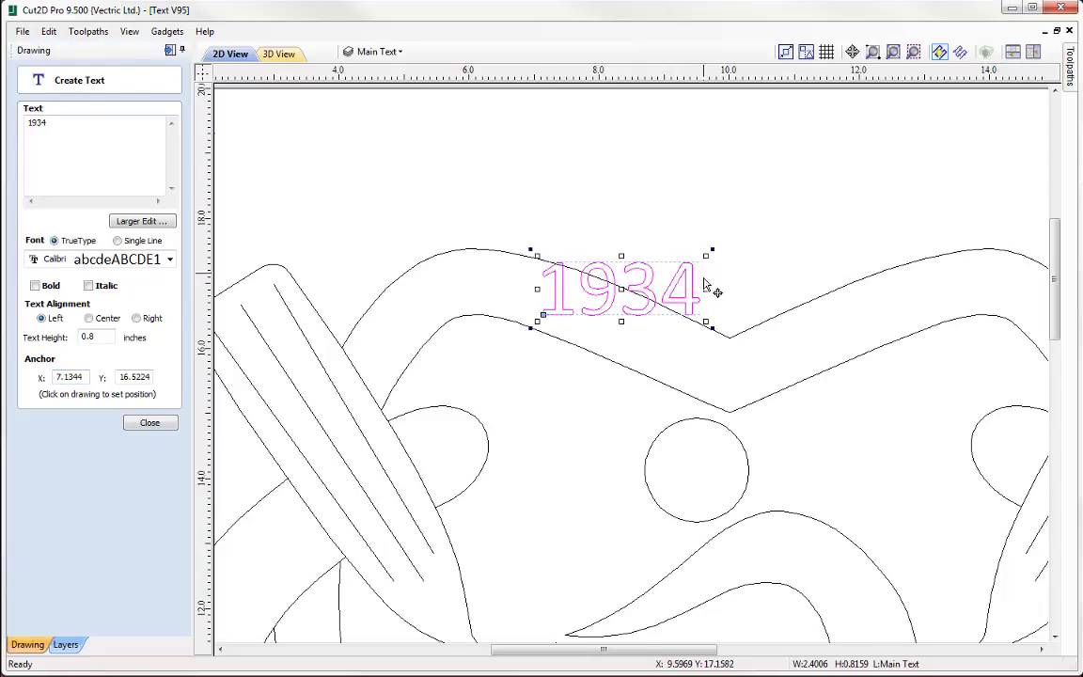
pyautogui.moveTo(713, 251); pyautogui.dragTo(710, 307)
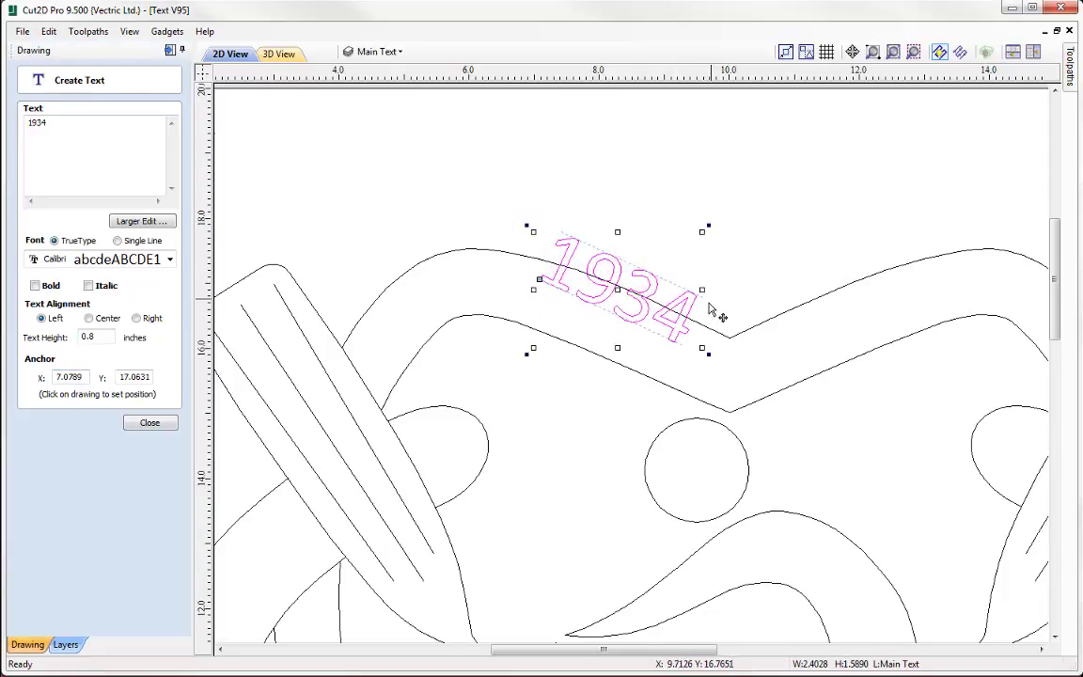
pyautogui.click(687, 336)
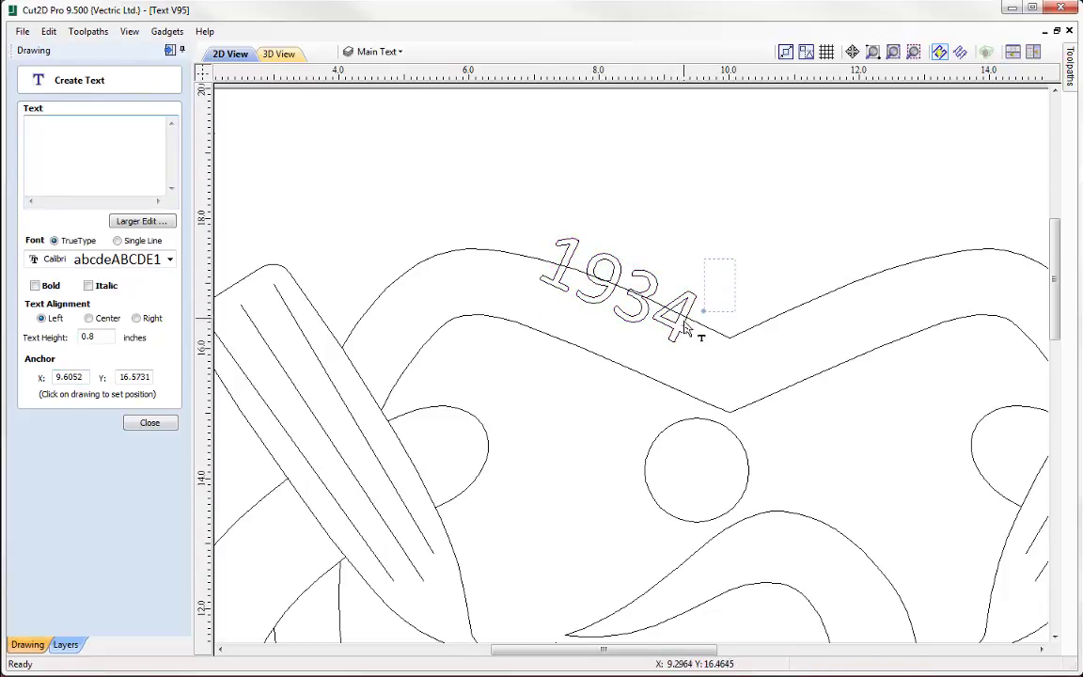
pyautogui.click(684, 325)
pyautogui.click(685, 324)
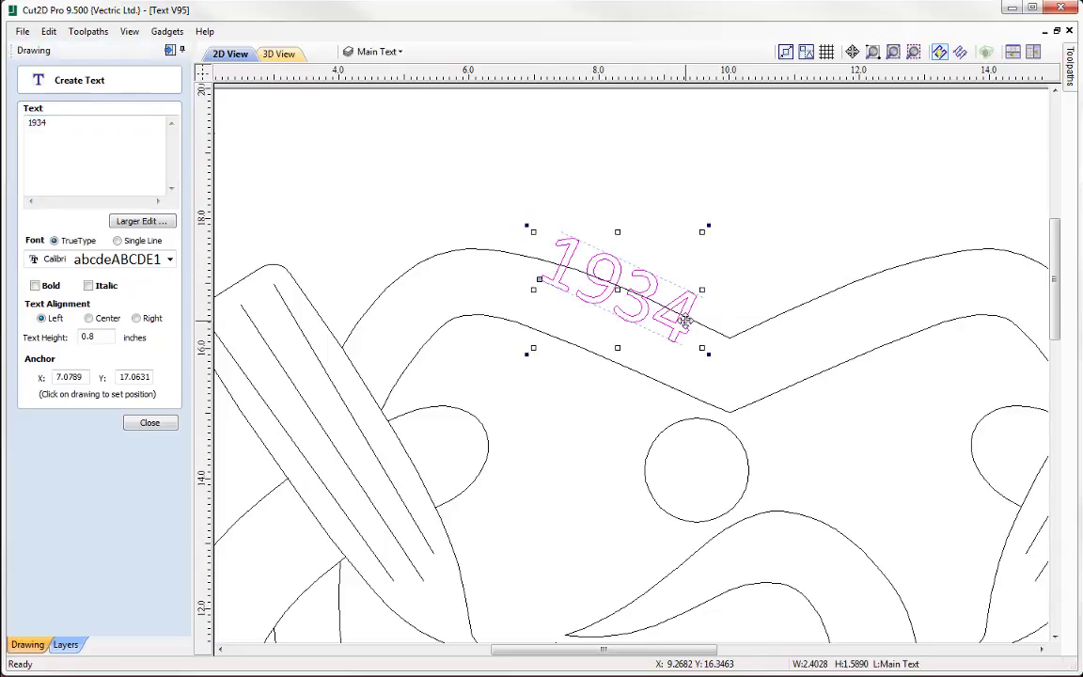
pyautogui.moveTo(684, 321); pyautogui.dragTo(687, 361)
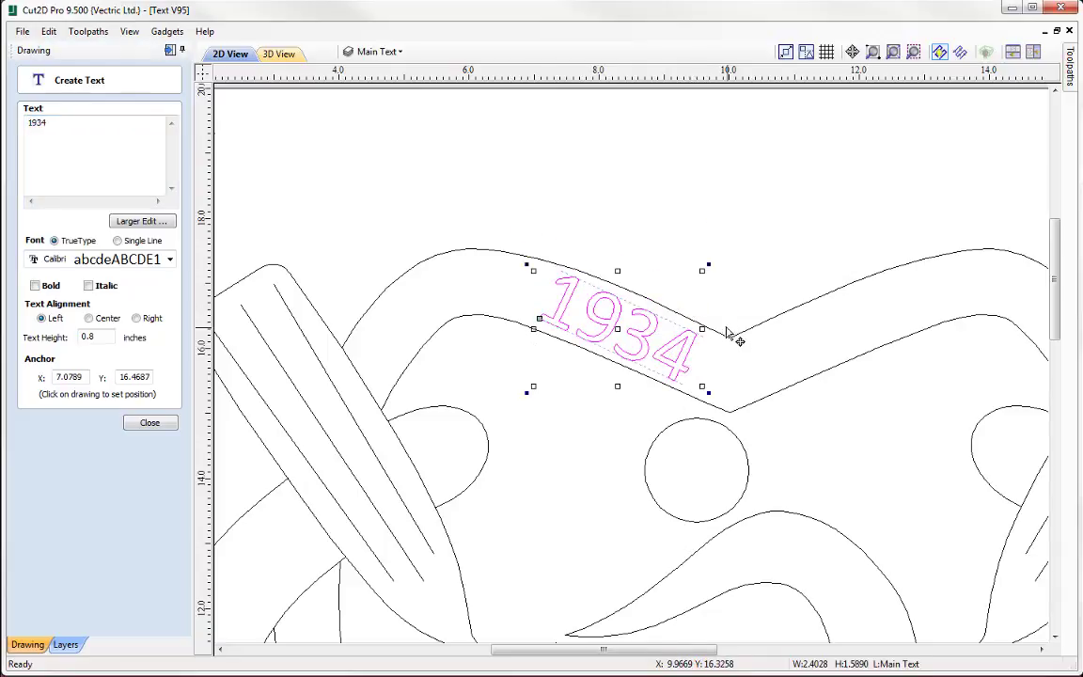
# Fine-tune the 1934 text's rotation and position inside the band, anchored at about X 7.08, Y 16.44, and finish editing it
pyautogui.moveTo(707, 264); pyautogui.dragTo(703, 265)
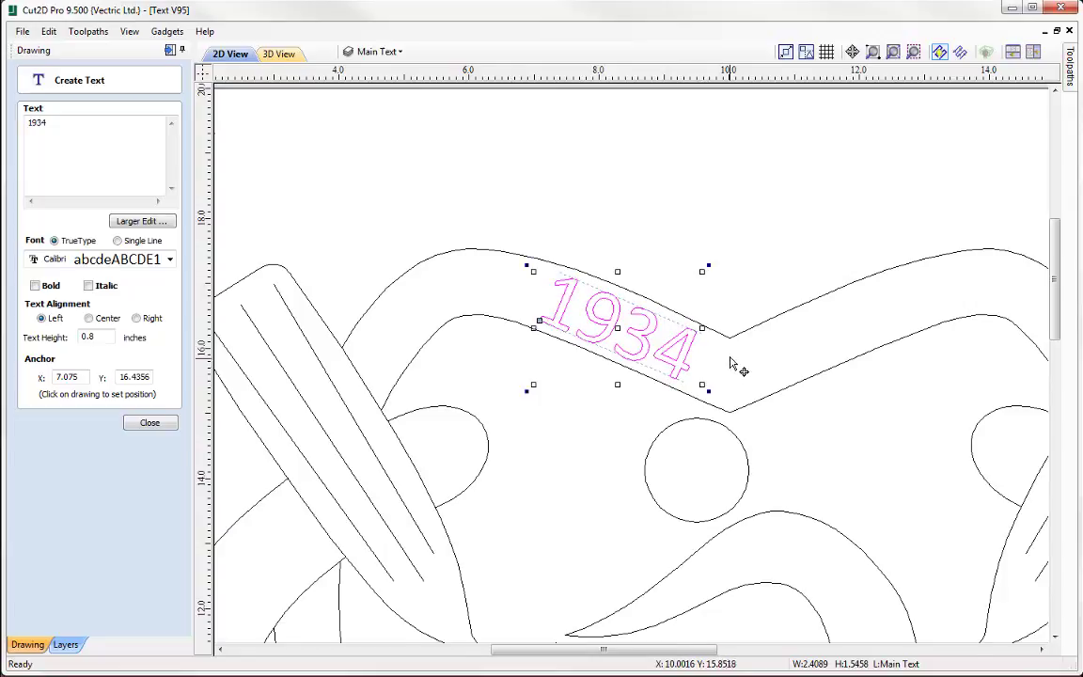
pyautogui.moveTo(729, 356); pyautogui.dragTo(603, 319, button='middle')
pyautogui.click(150, 422)
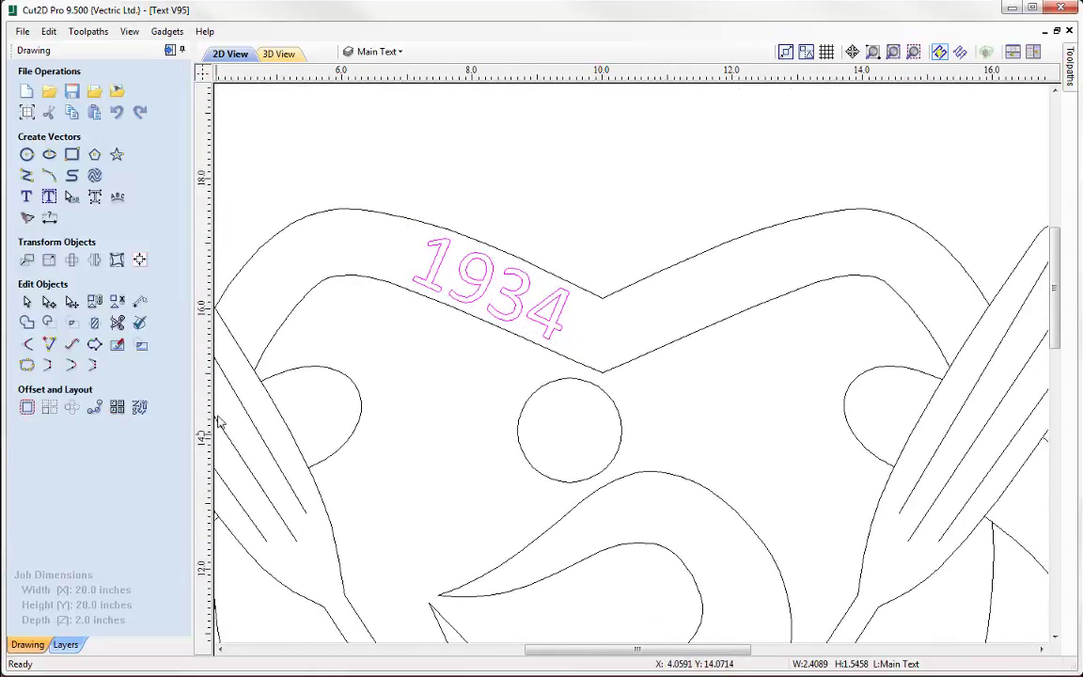
# Copy the 1934 text into the upper band's right-hand slope, rotated to follow its upward angle and anchored at about X 10.76, Y 15.55
pyautogui.click(523, 319)
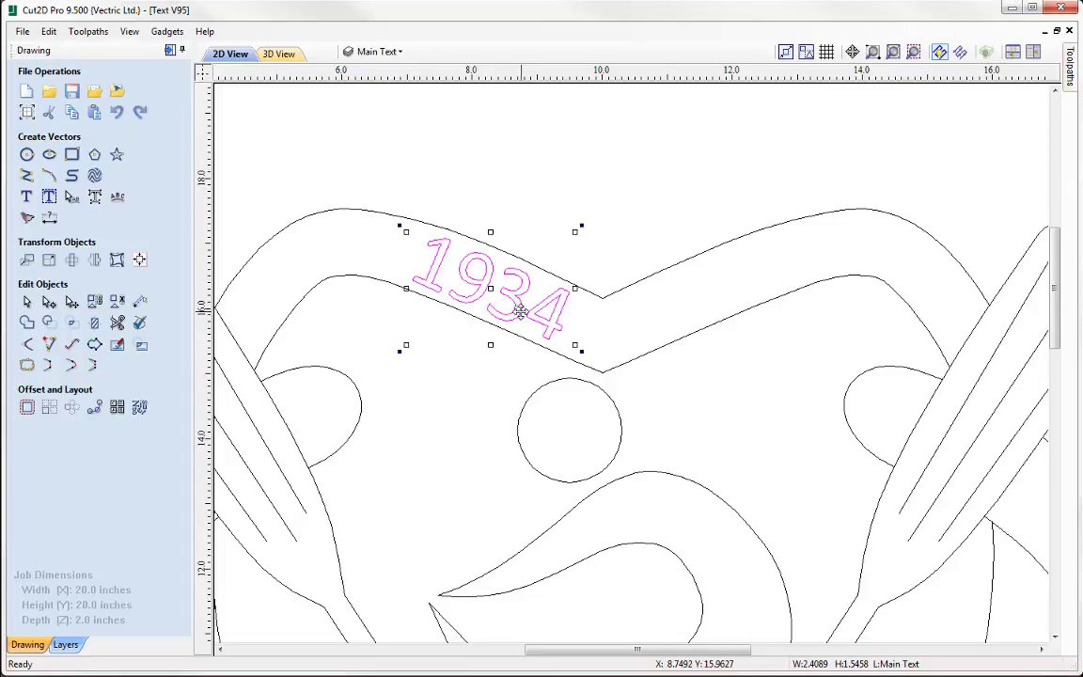
pyautogui.moveTo(520, 312); pyautogui.dragTo(762, 278)
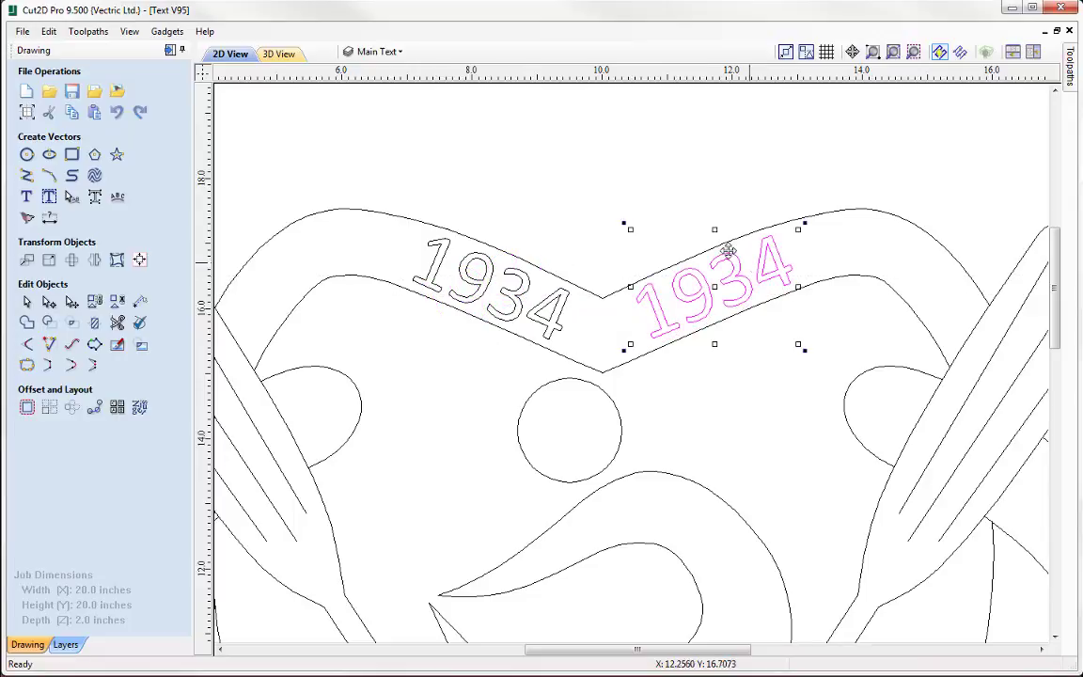
# Change the copied text on the band's right-hand slope to 2018, finish editing, and deselect it to show the whole crest
pyautogui.click(26, 197)
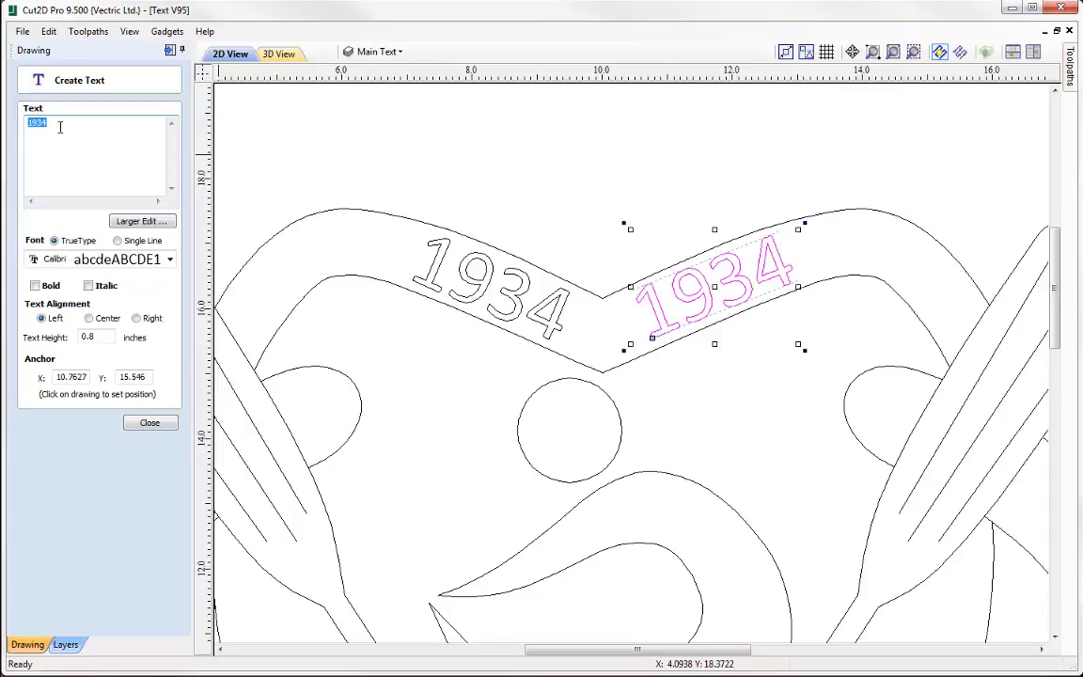
pyautogui.write('2018')
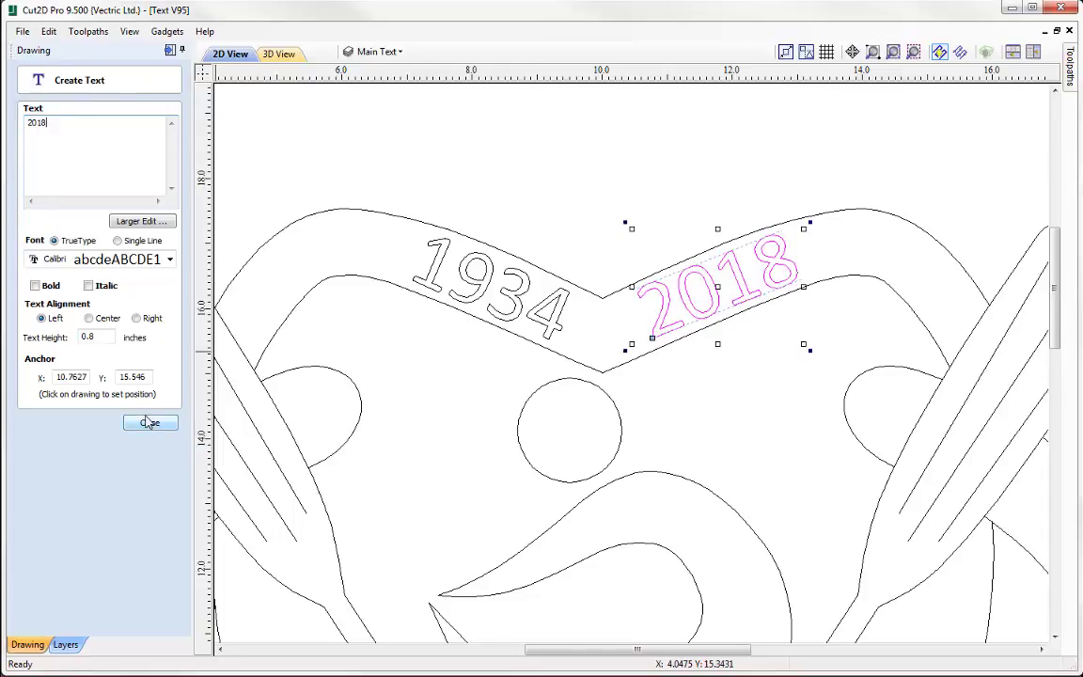
pyautogui.click(149, 423)
pyautogui.click(564, 240)
pyautogui.scroll(-3, 598, 235)
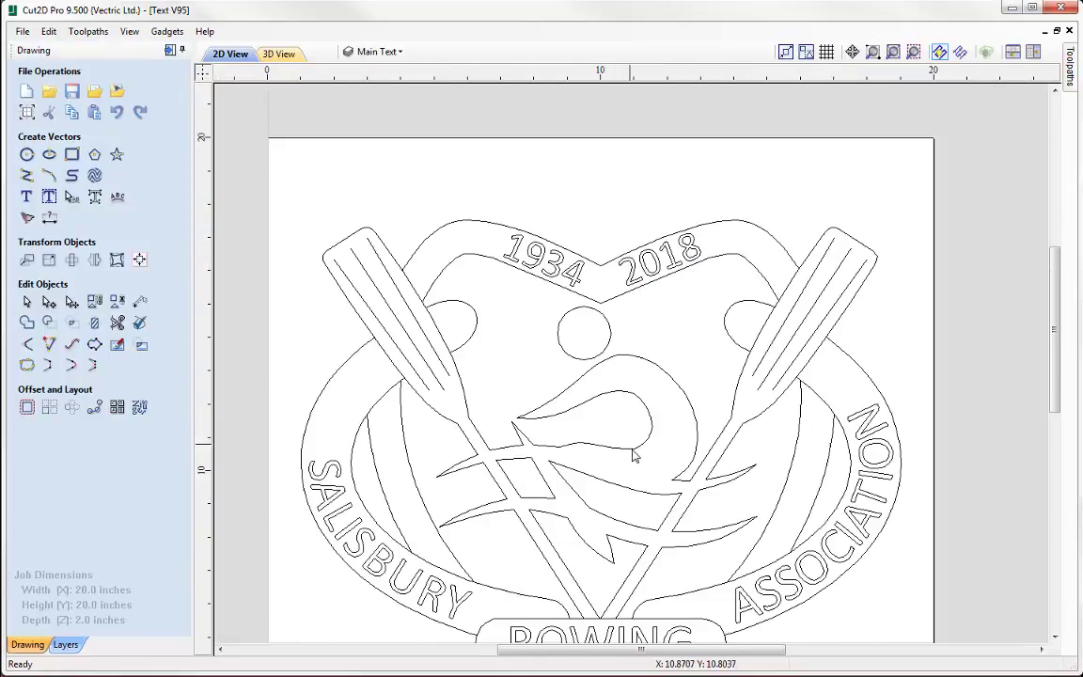
pyautogui.scroll(-3, 633, 455)
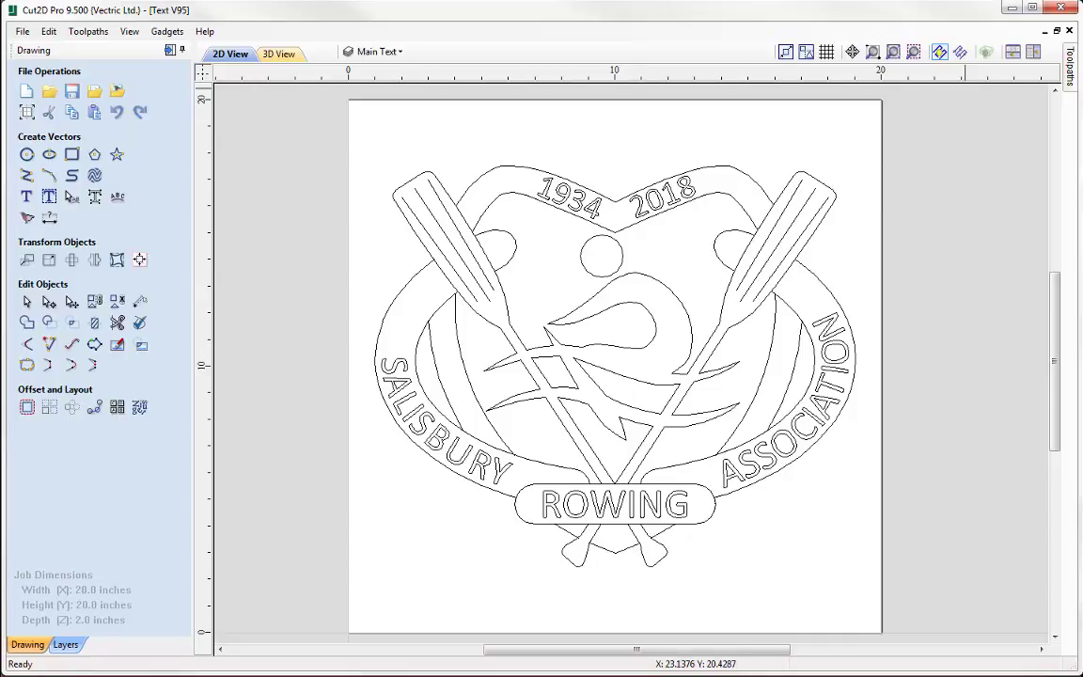
# Switch to the PowerPoint slide show on Helical Ramps
pyautogui.hotkey('alt', 'Tab')
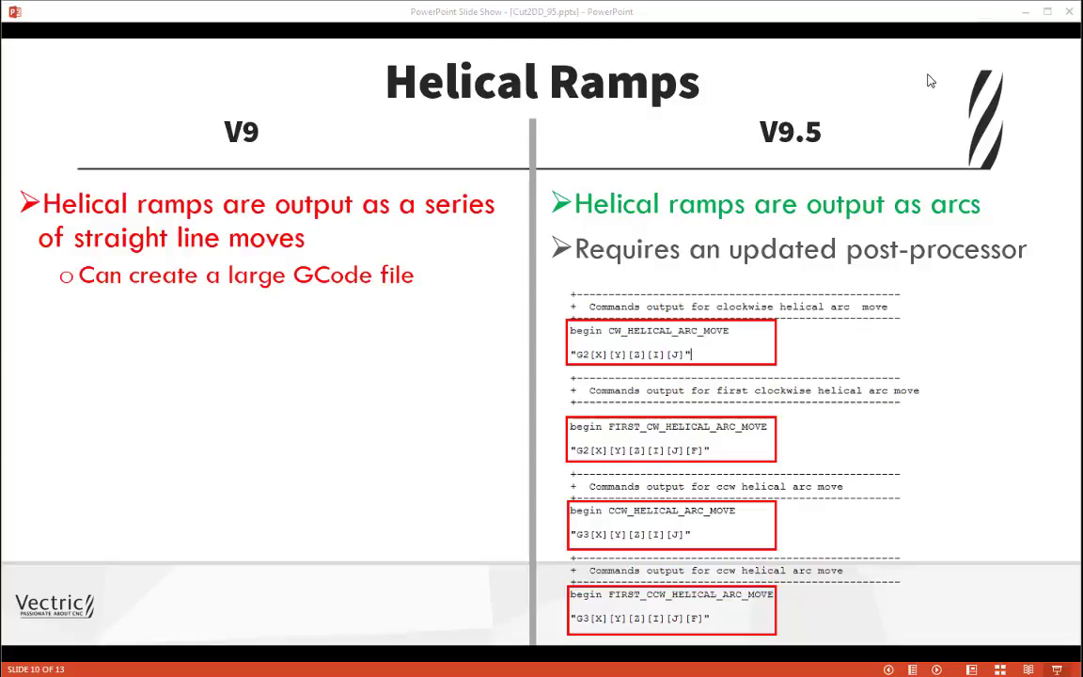